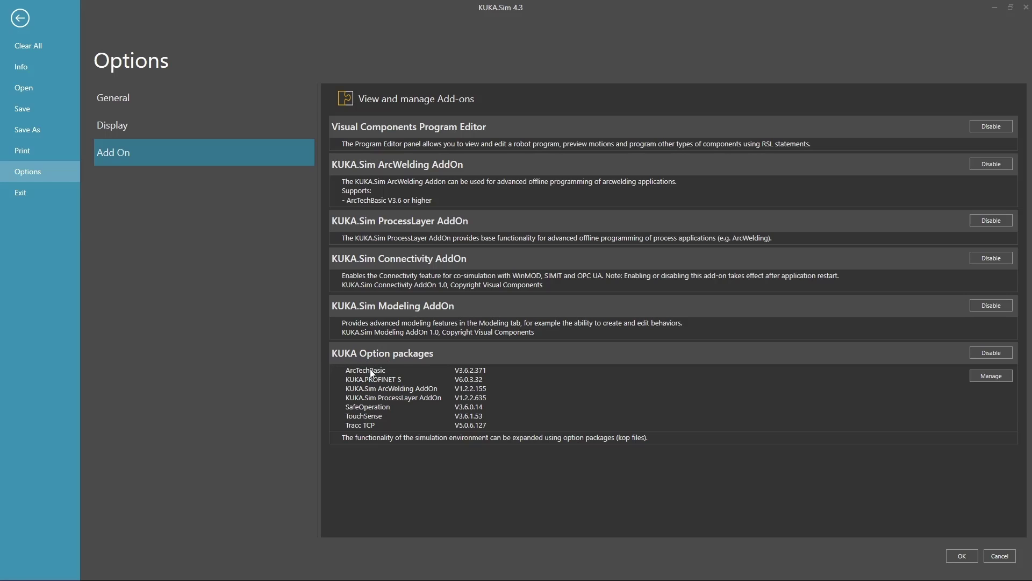
- Review the installed KUKA option packages in the package management dialog and return to the layout
click(988, 376)
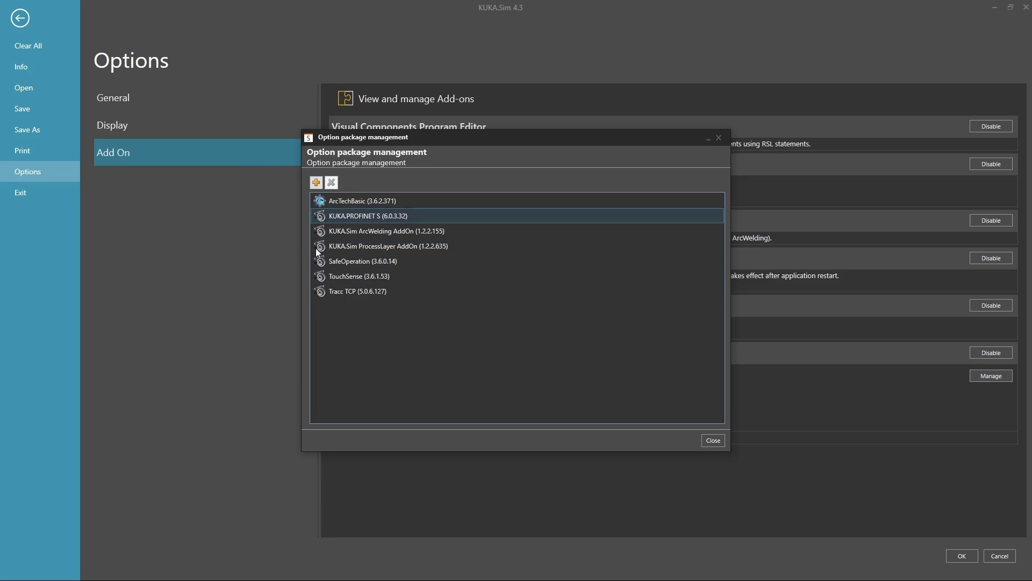
click(714, 440)
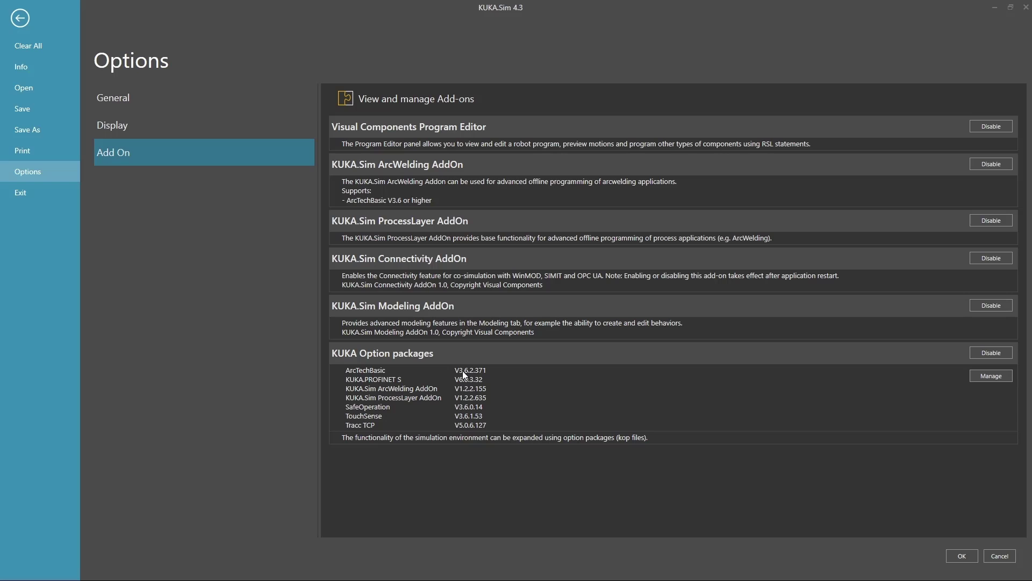
click(19, 15)
- Add the KR6 R2010-2 arc HW E robot from the low-payload KR CYBERTECH nano-2 ARC collection to the layout
click(18, 135)
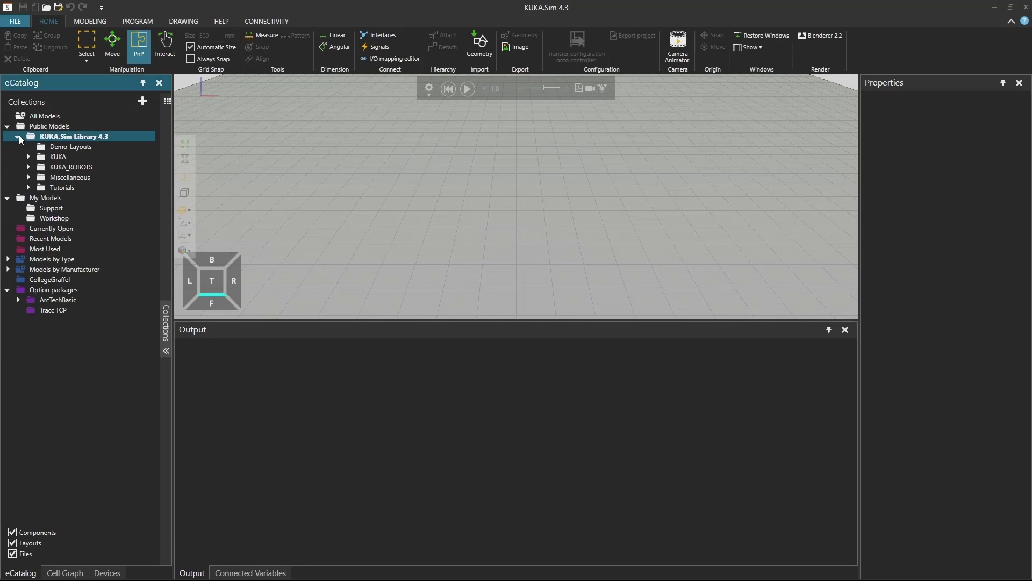
click(28, 168)
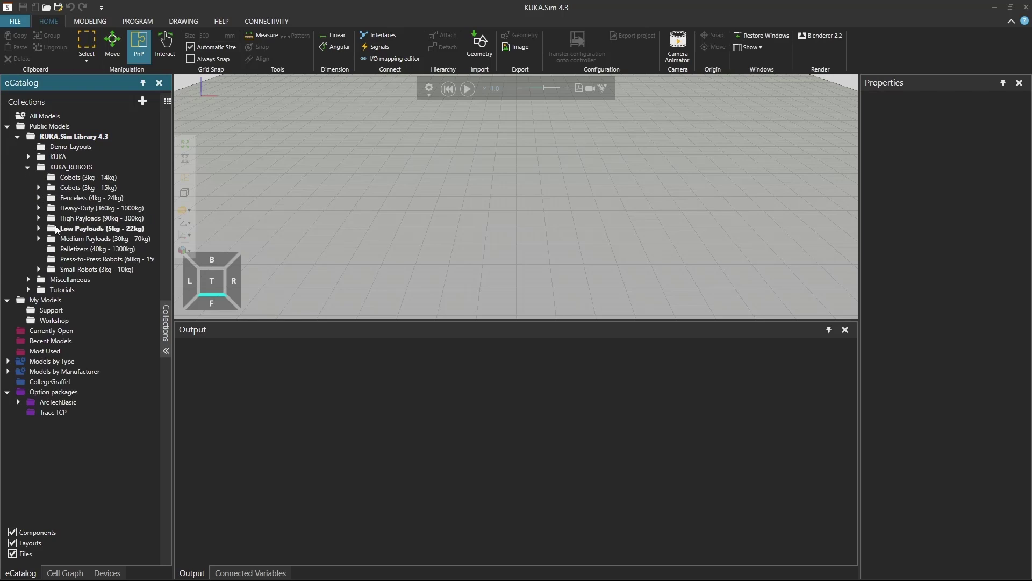
click(39, 229)
click(107, 259)
drag(178, 262, 273, 265)
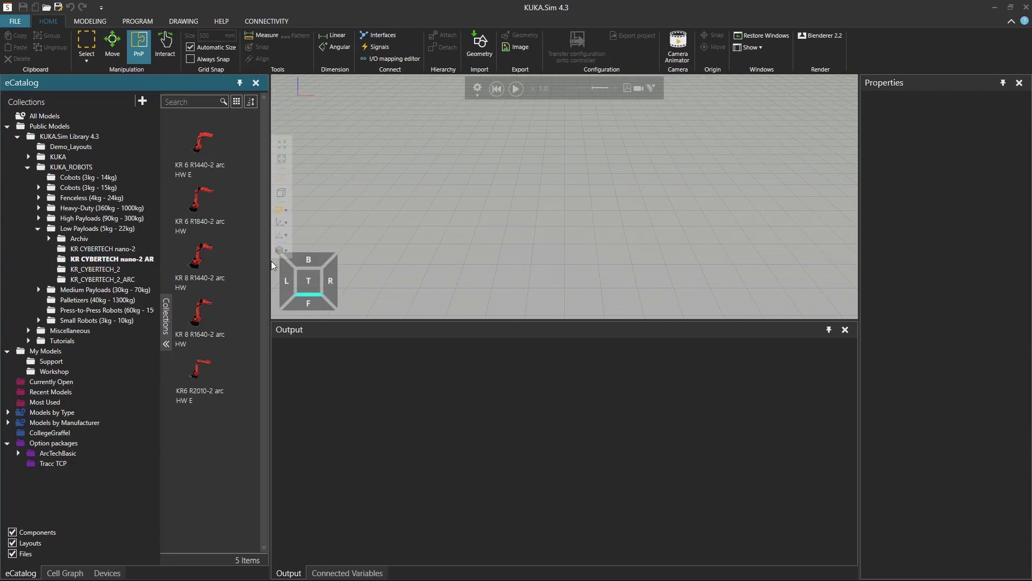
double_click(210, 371)
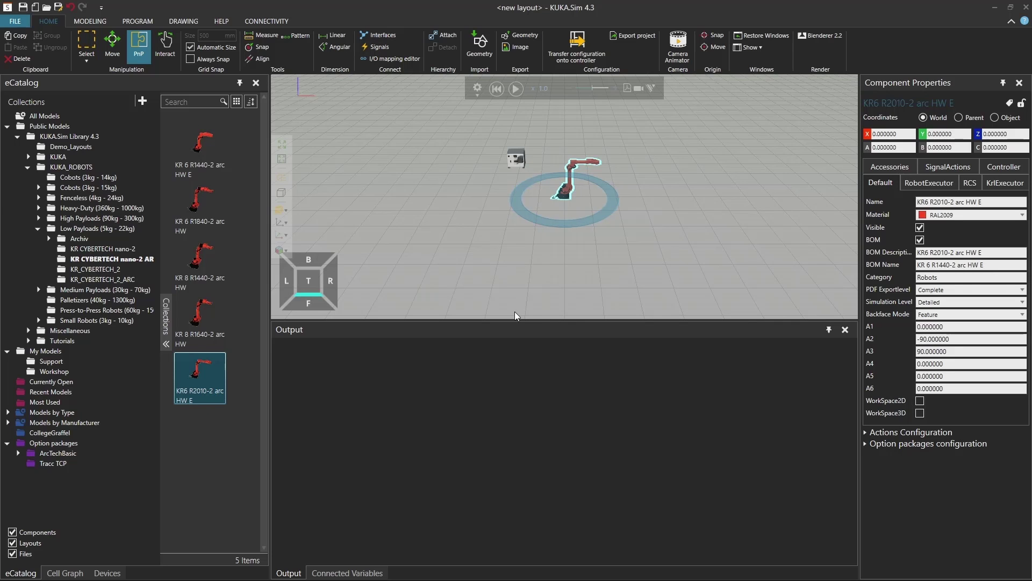
- Enlarge the 3D view and add the DKP_400_V2 positioner from the KUKA DKP positioner collection onto the robot
drag(535, 439, 538, 497)
scroll(585, 298, up, 3)
right_drag(585, 299, 462, 314)
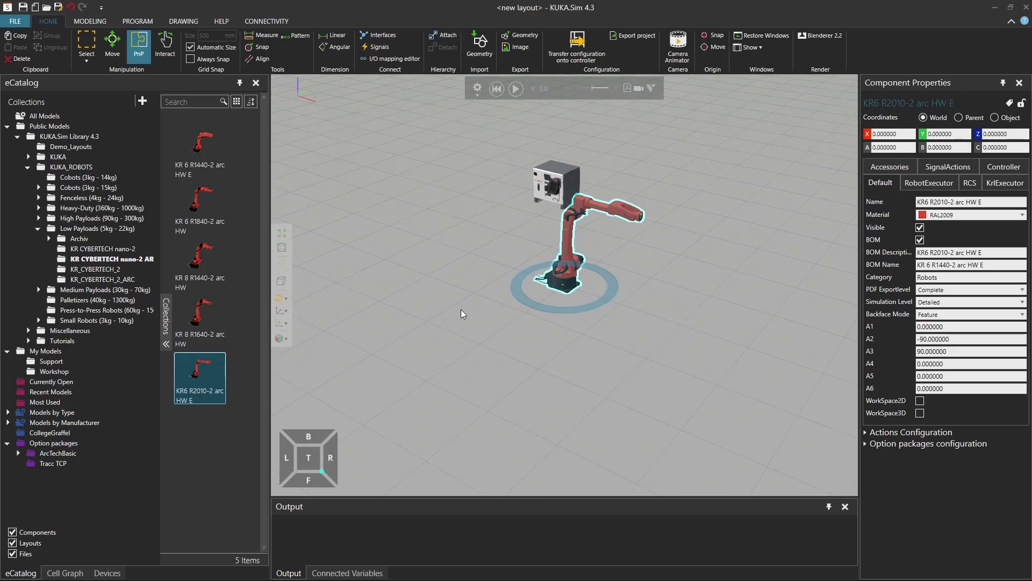
click(28, 157)
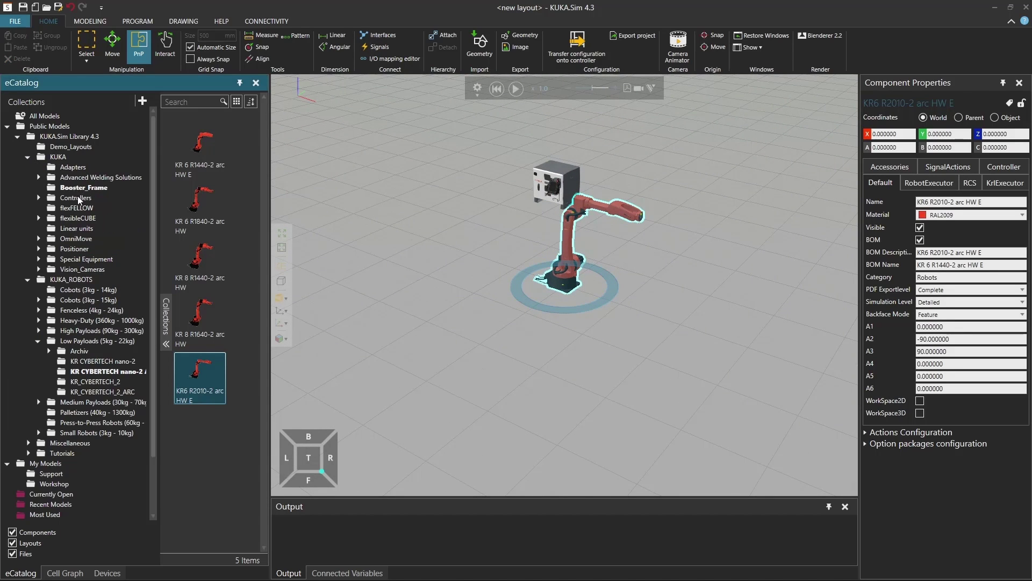
click(39, 249)
click(95, 259)
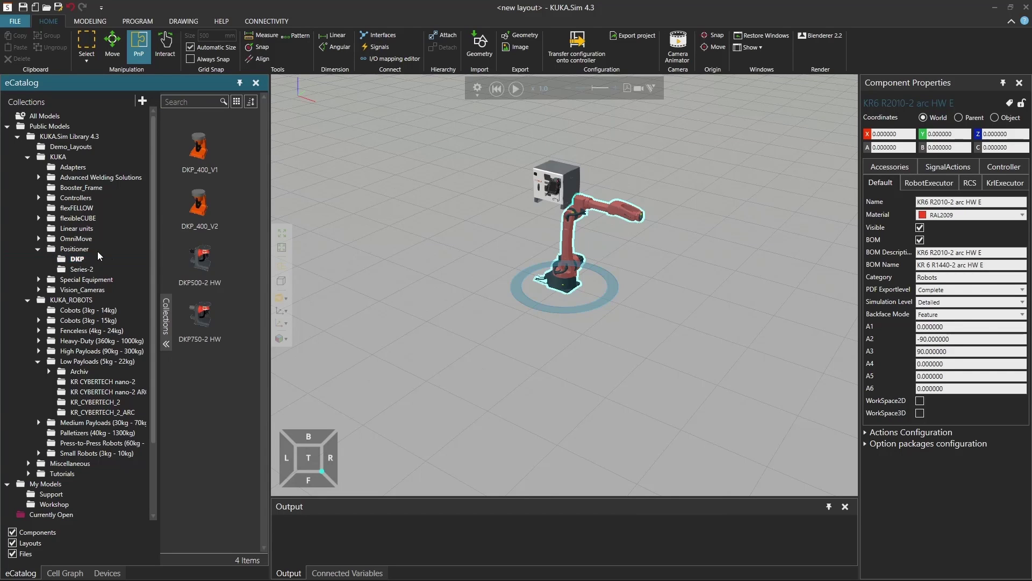
mouse_move(200, 213)
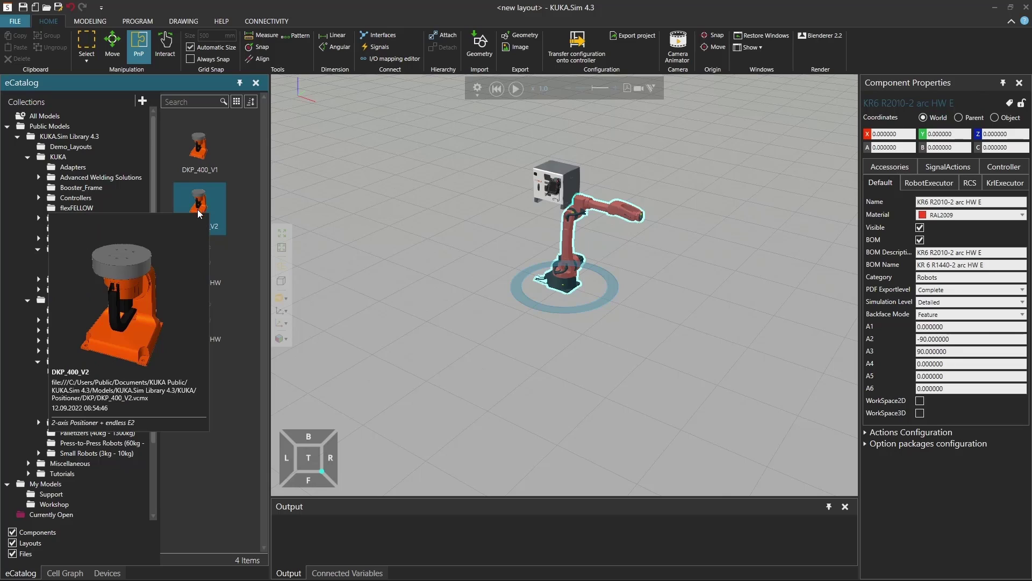
drag(199, 203, 570, 275)
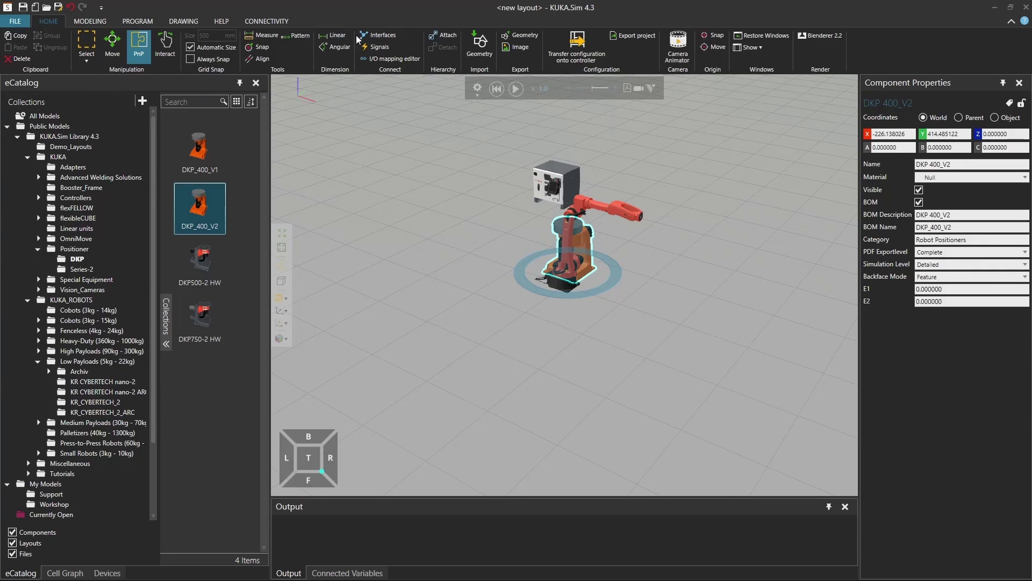
- Check the interface connection between the DKP 400_V2 positioner and the robot's workpiece positioner interface
click(378, 35)
drag(555, 244, 454, 210)
drag(500, 274, 437, 296)
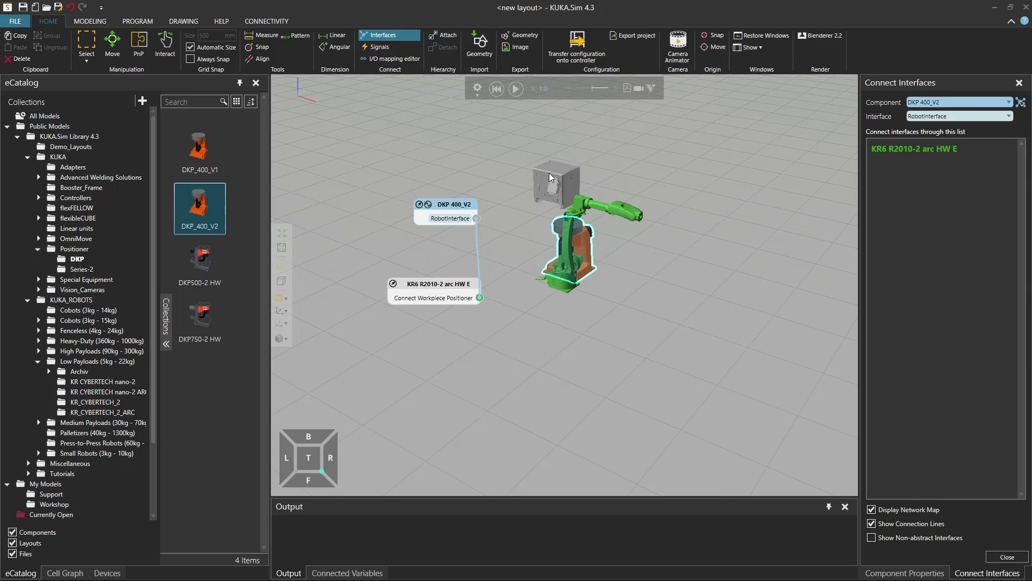
right_drag(598, 241, 584, 264)
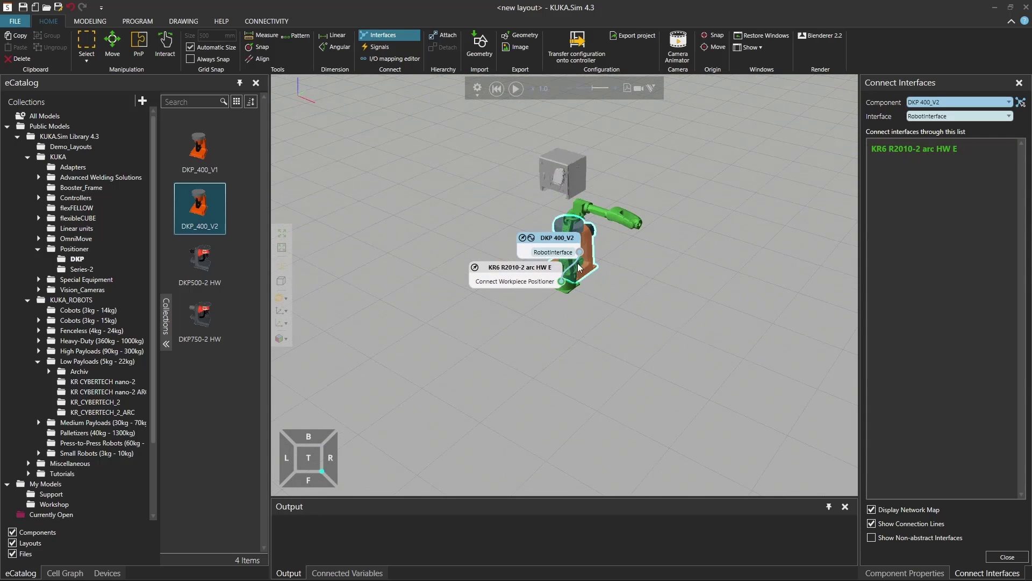
click(1007, 557)
- Move the positioner in front of the robot and set its world coordinates to X 1000 and Y -90
drag(588, 273, 650, 308)
drag(910, 134, 881, 135)
text(000)
key(Tab)
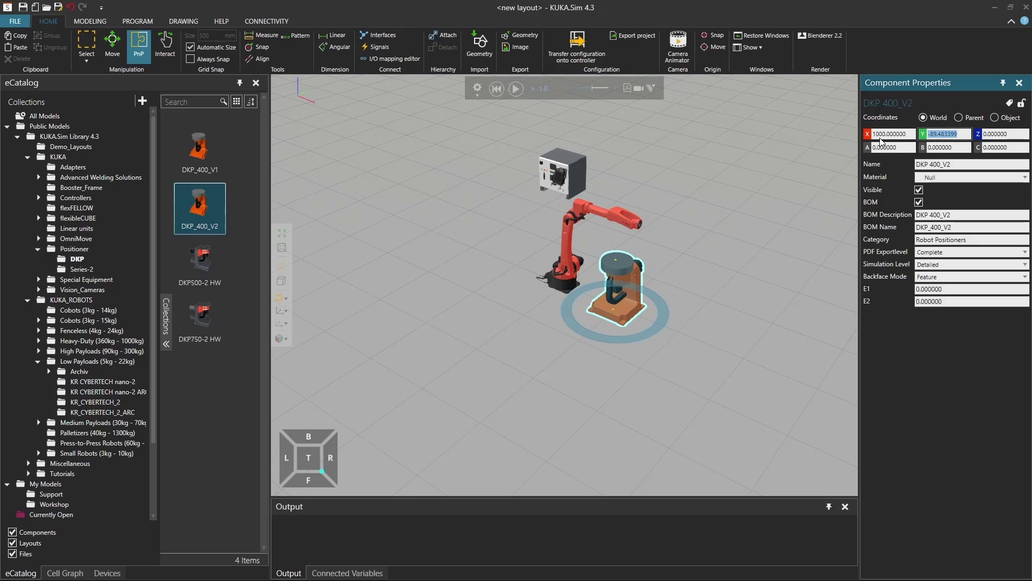
text(-90)
key(Tab)
- Mount the Fronius_Torch_HW_MTB_330i_G_22 torch from the Fronius HW gas-cooled torch collection on the robot
right_drag(481, 331, 493, 236)
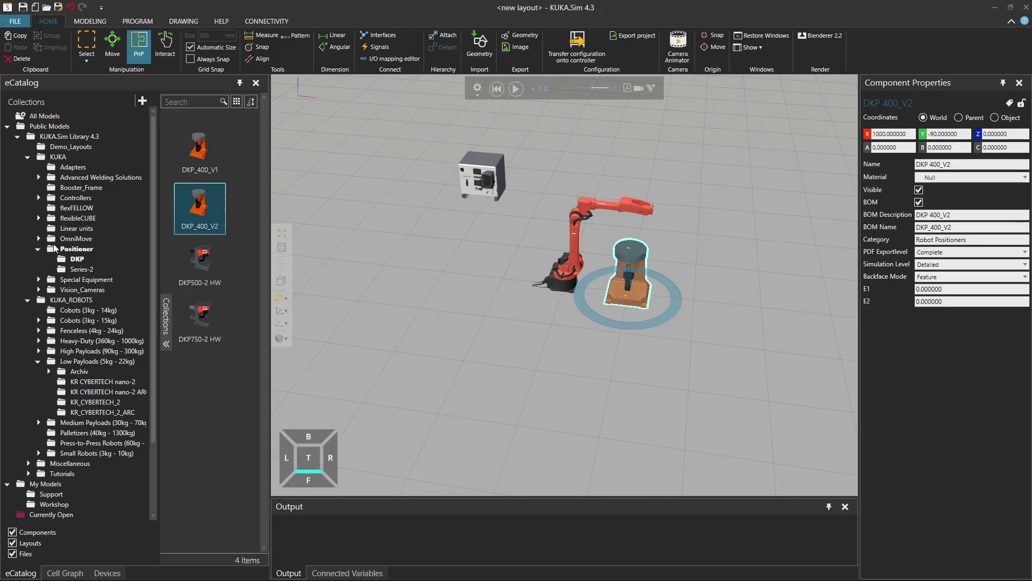
click(36, 250)
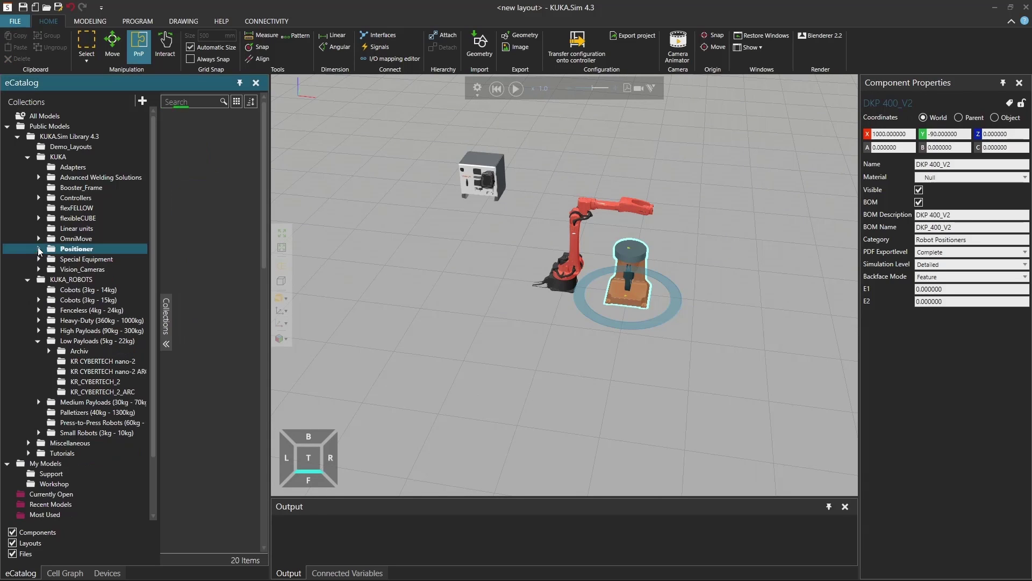
click(26, 157)
click(28, 157)
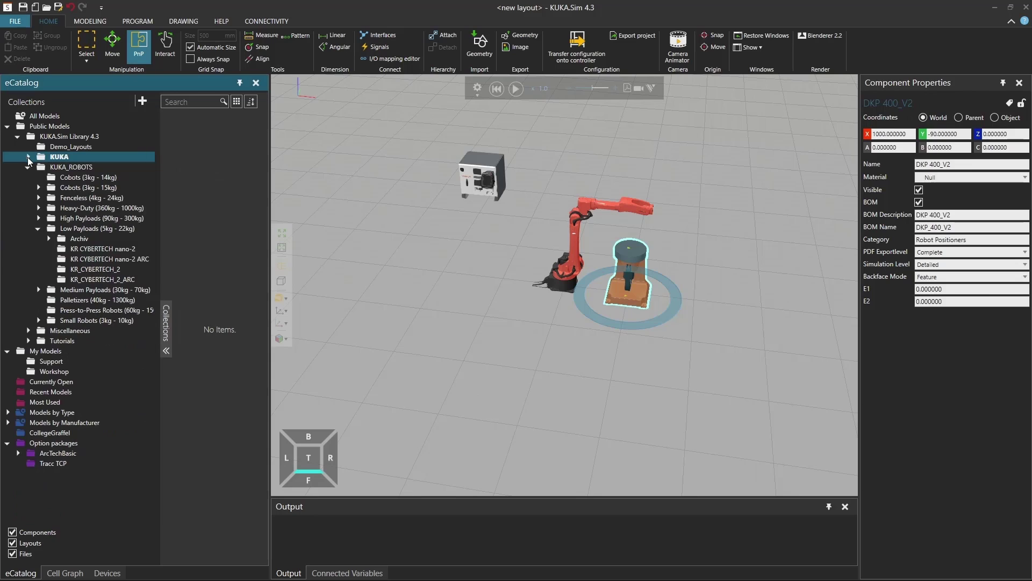
click(28, 330)
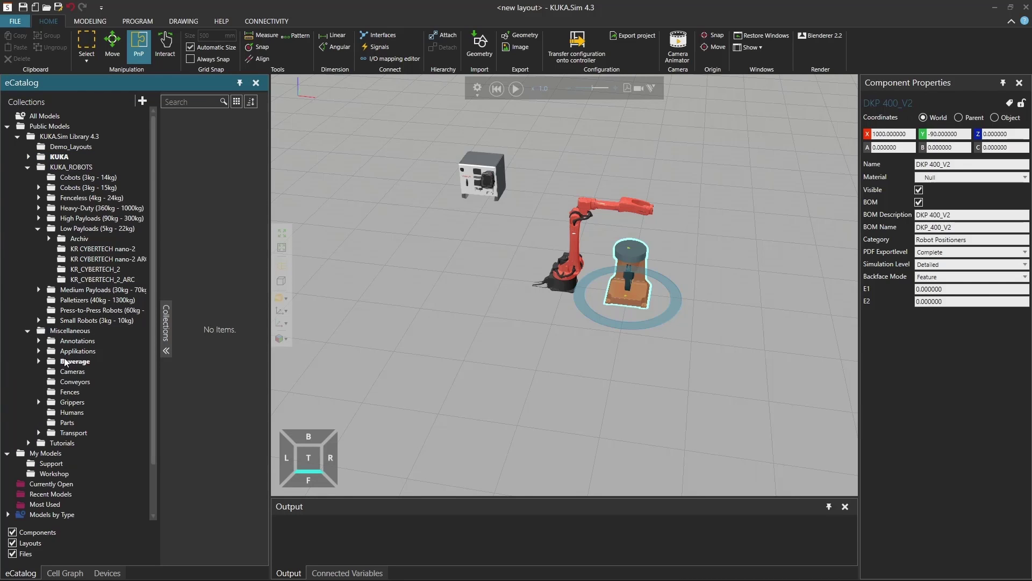
click(39, 351)
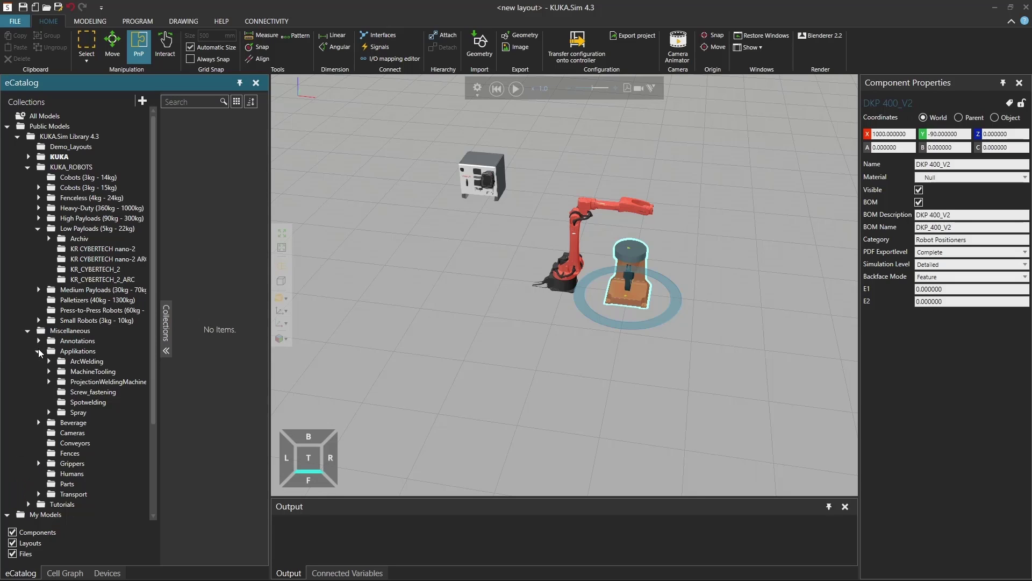
click(49, 361)
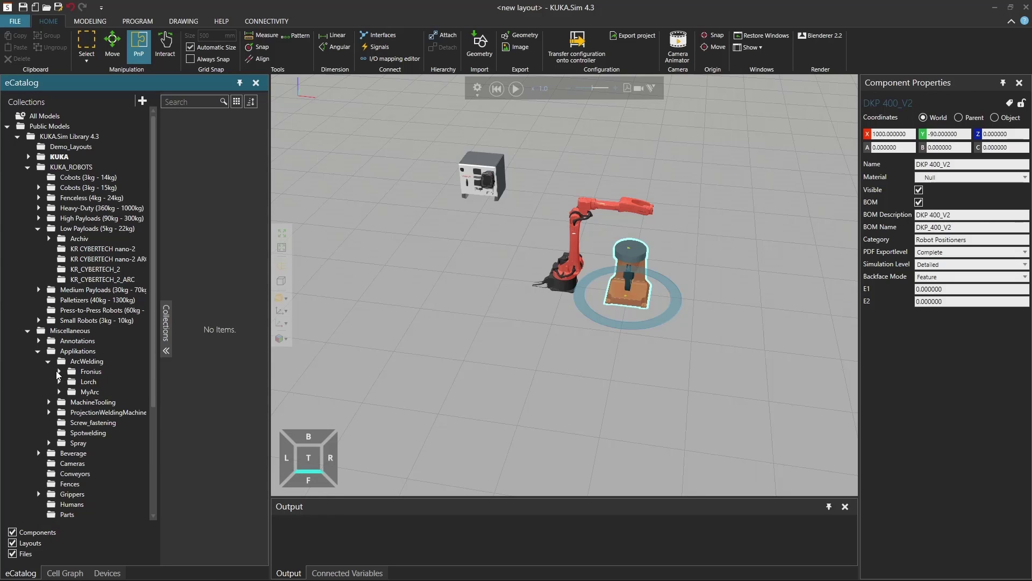
click(58, 371)
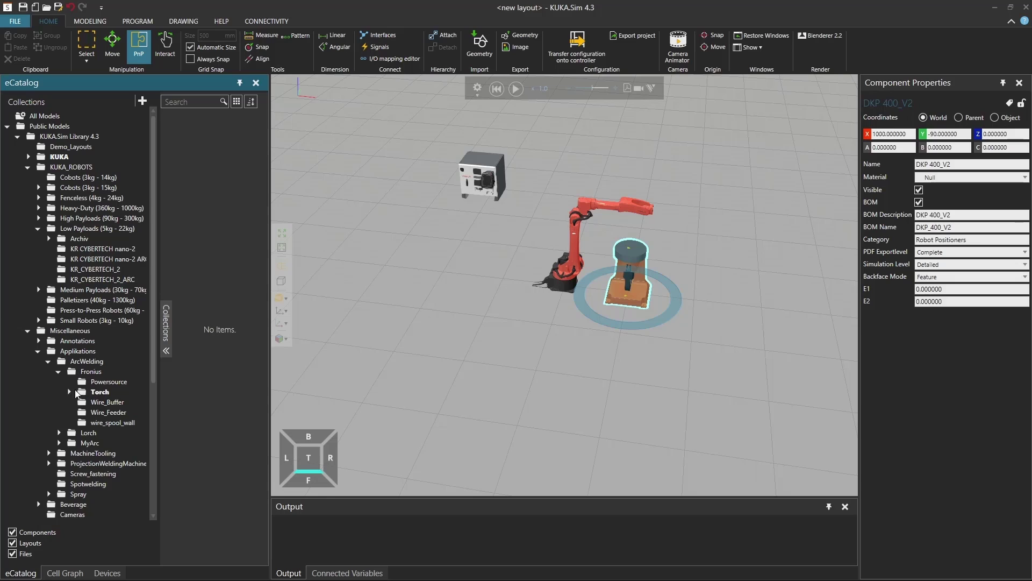
click(70, 392)
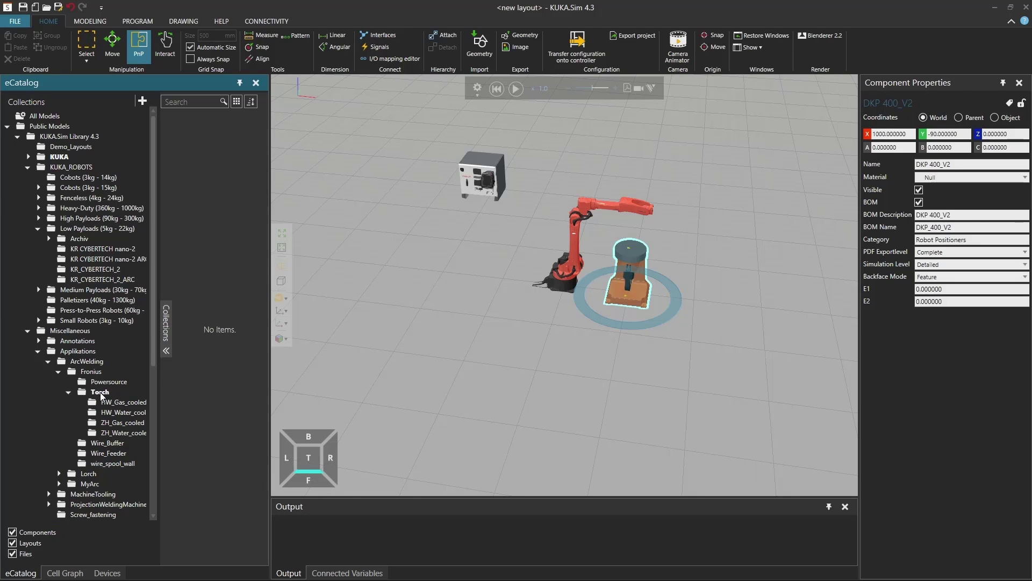
click(110, 403)
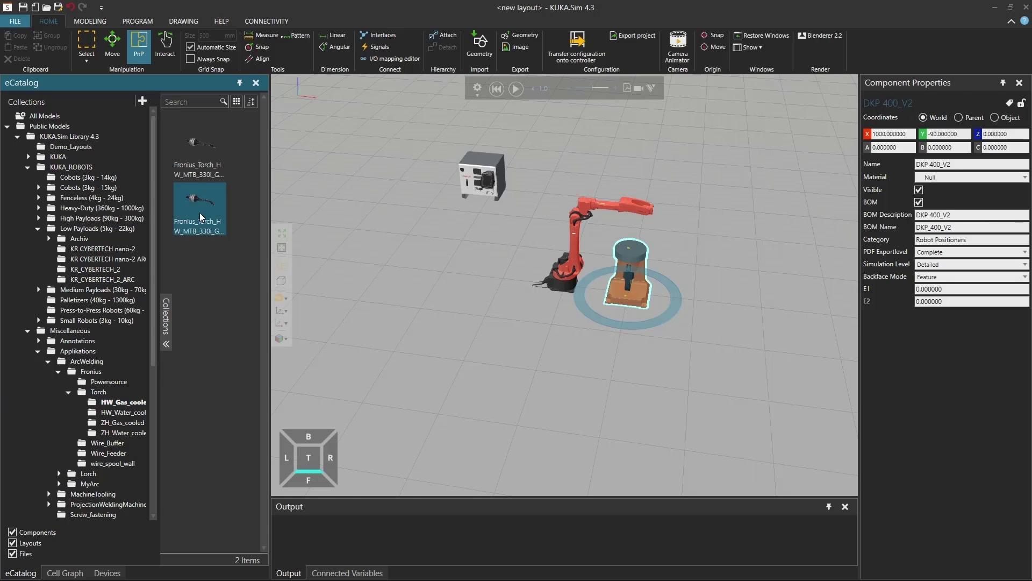
drag(199, 151, 576, 251)
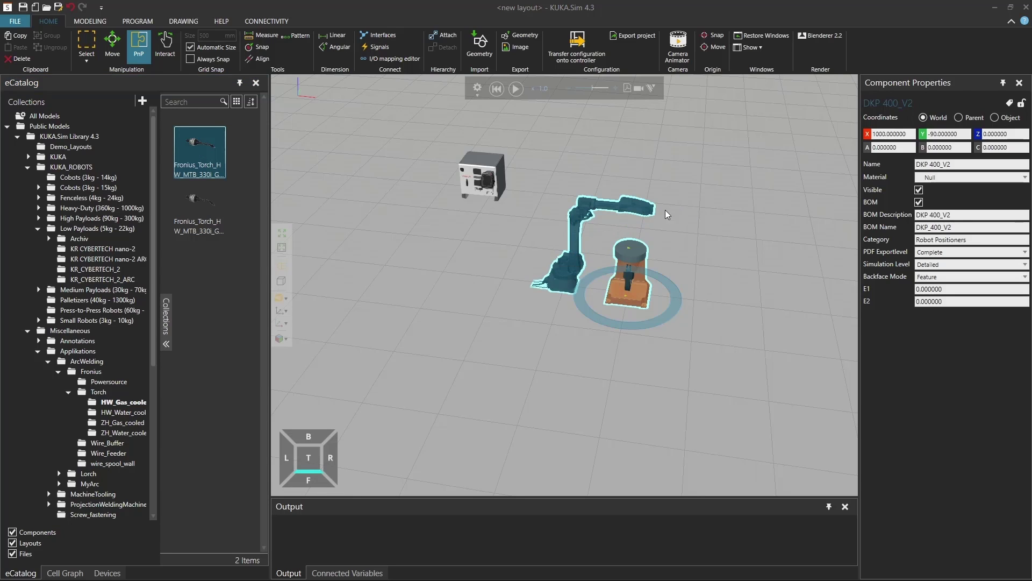
- Add the Fronius_TPS_RCU5000 power source from the ArcTechBasic option package's Fronius collection to the robot and accept installing ArcTechBasic V3.6.2
scroll(654, 212, up, 5)
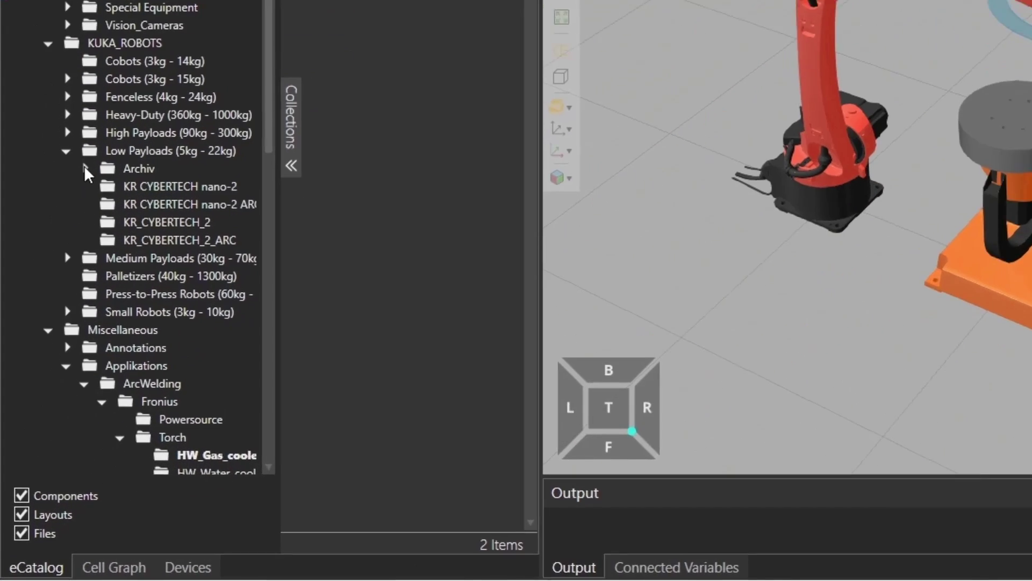
scroll(104, 146, down, 3)
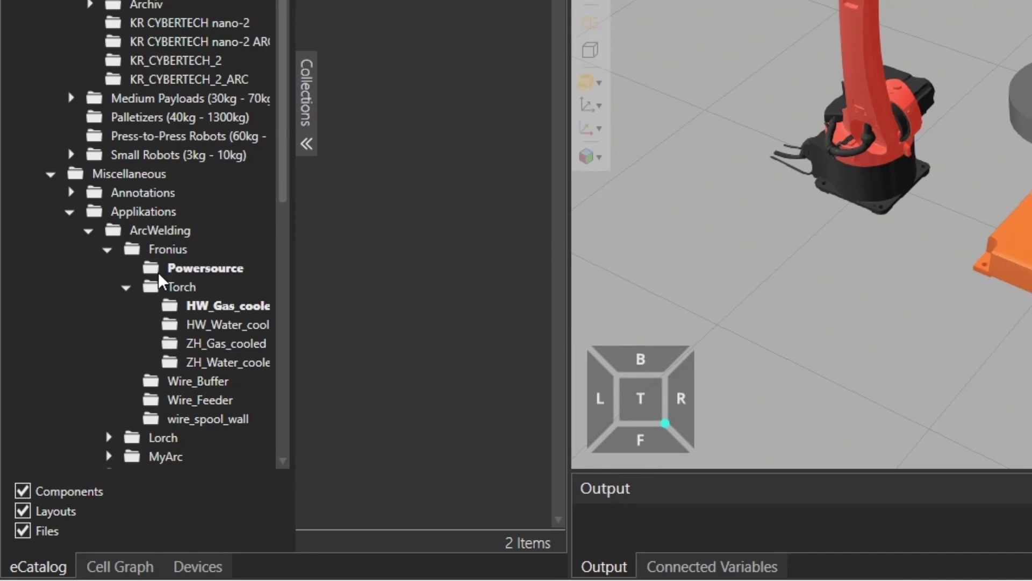
click(194, 275)
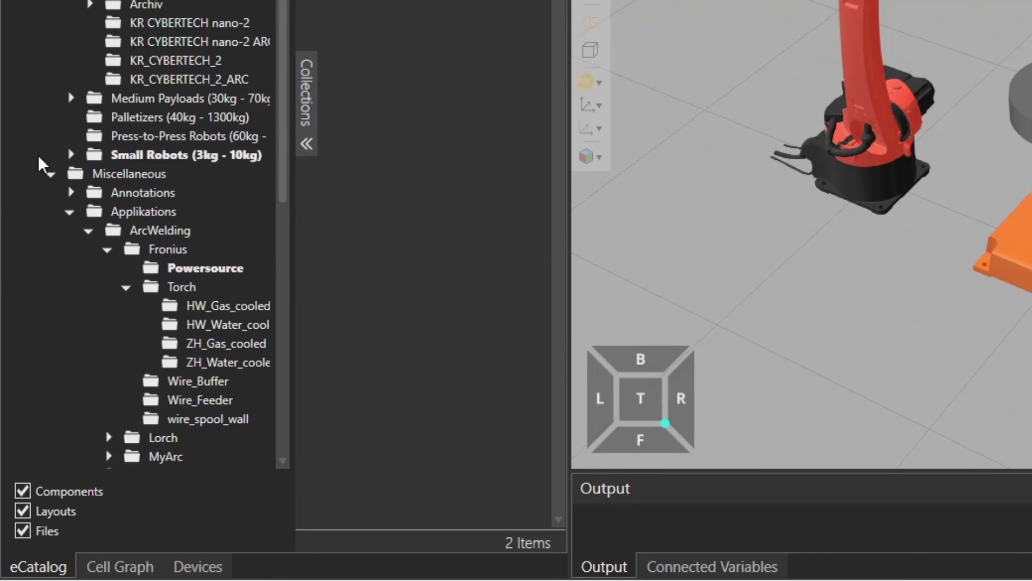
click(107, 251)
click(88, 230)
scroll(108, 249, down, 5)
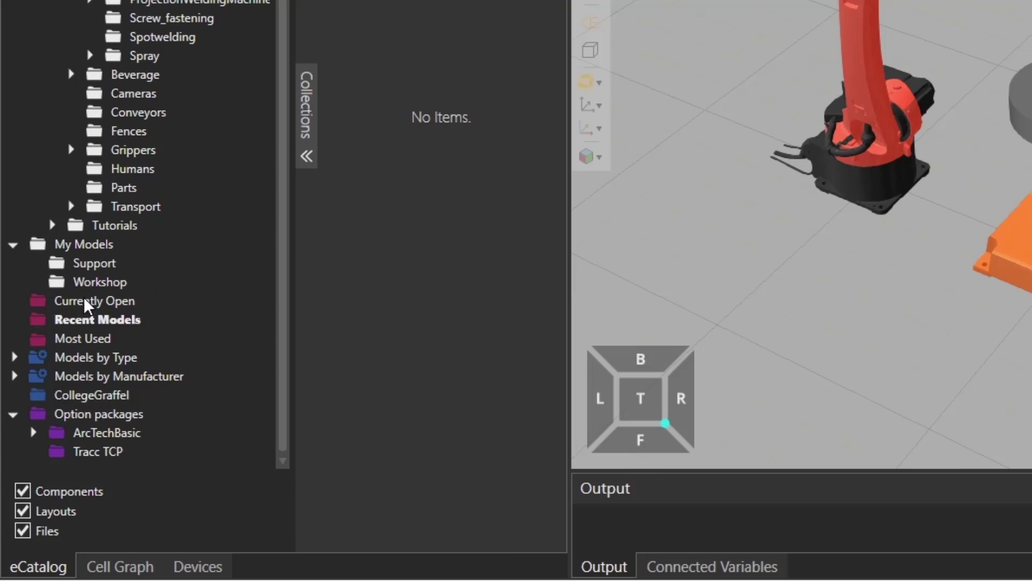
click(33, 433)
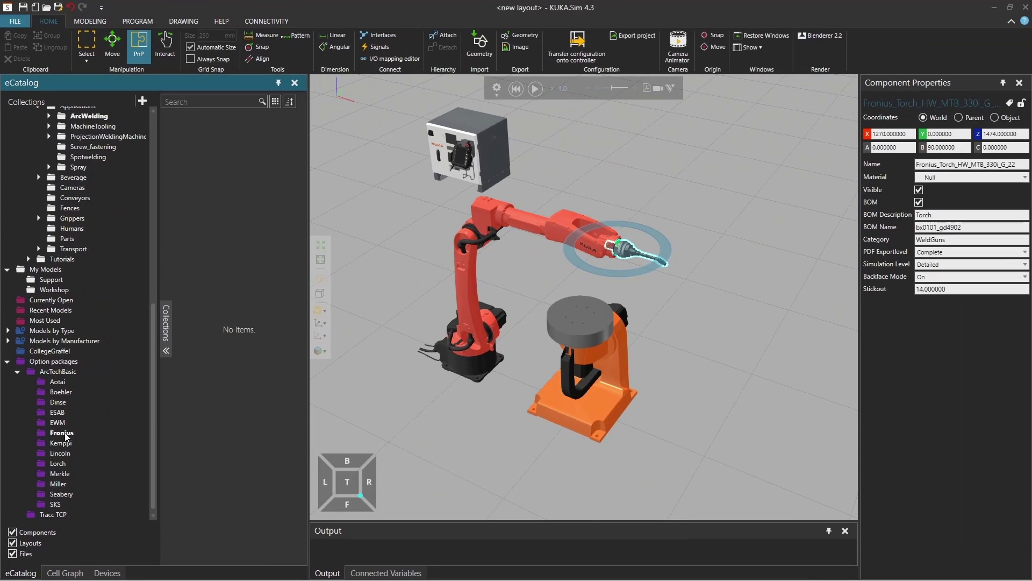
click(73, 399)
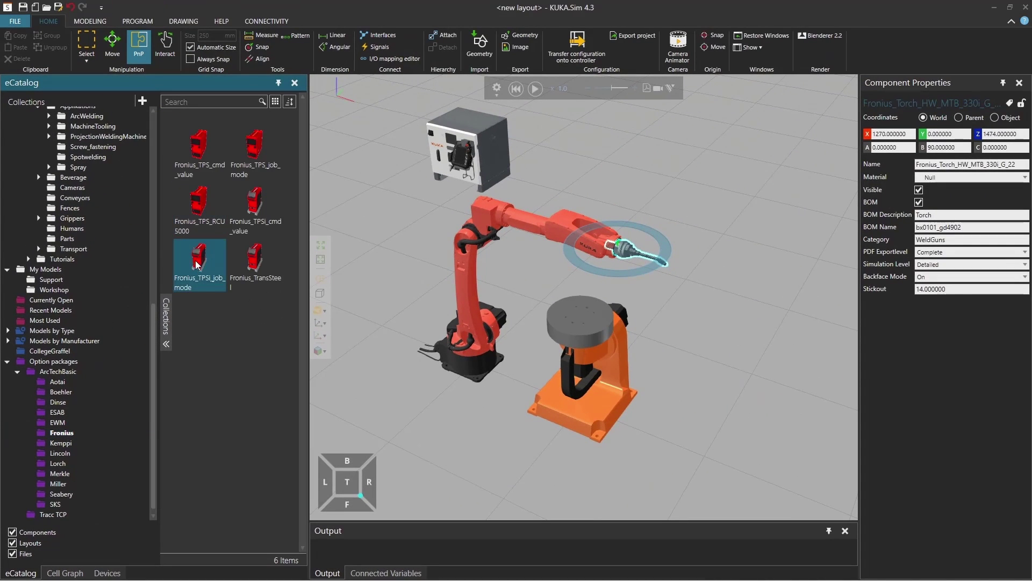
drag(199, 210, 469, 299)
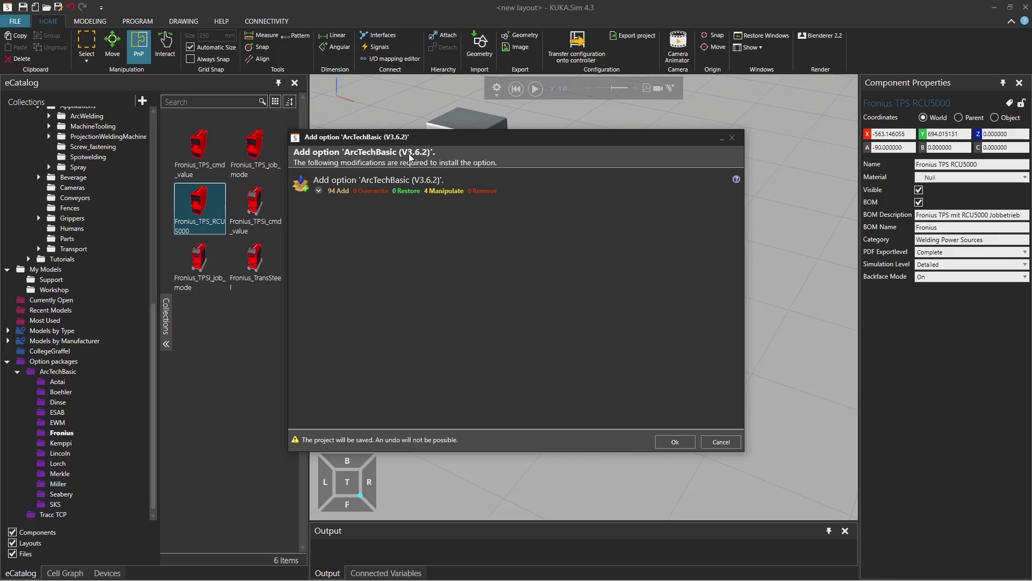
click(678, 442)
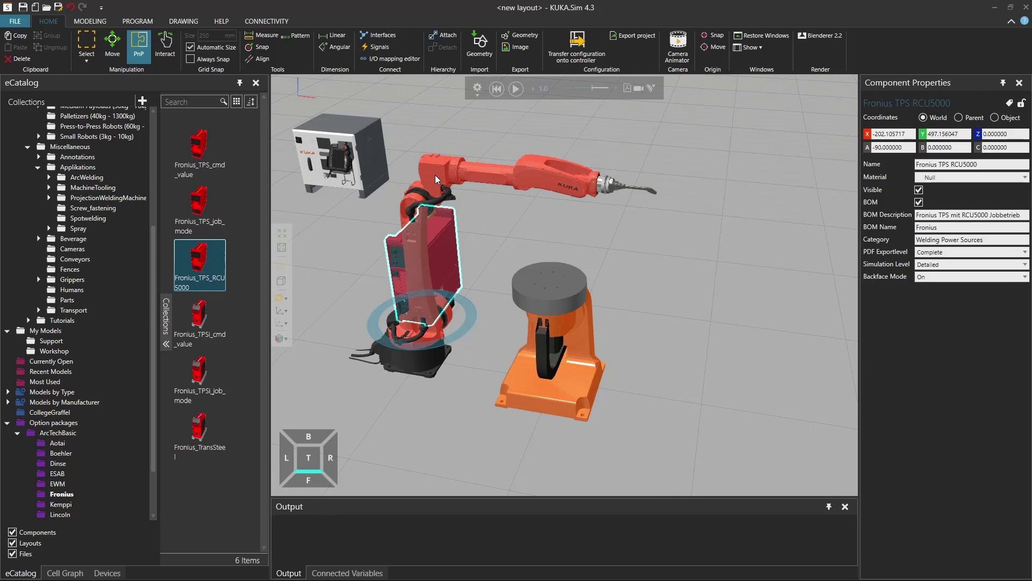
- Examine the assigned and available option packages in the robot's configuration
click(436, 179)
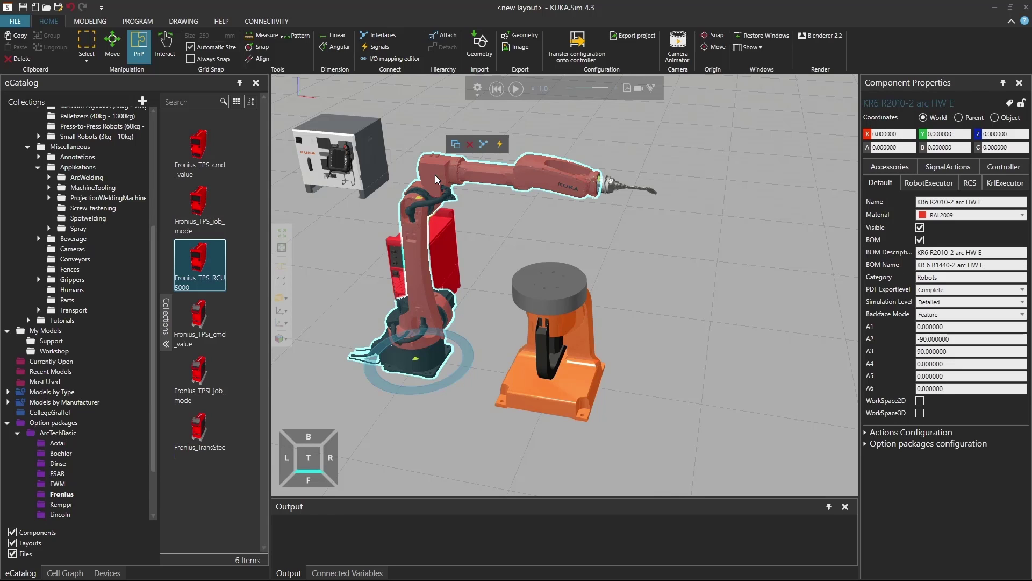
click(867, 445)
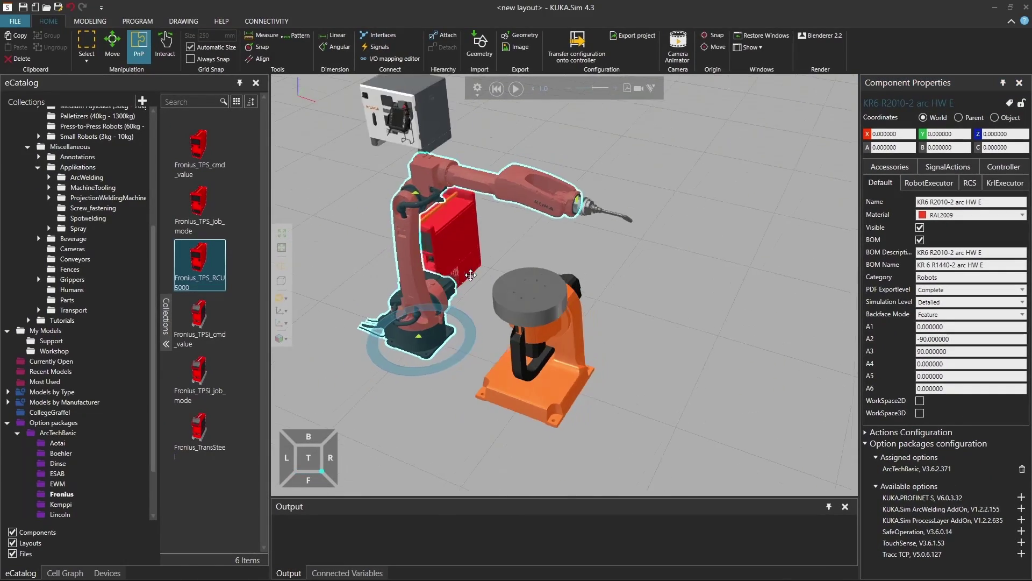
- Move the Fronius TPS RCU5000 power source away from the robot to about X -1201, Y 2480, near the controller cabinet
right_drag(471, 275, 539, 241)
click(540, 238)
drag(540, 238, 671, 202)
right_drag(573, 261, 606, 259)
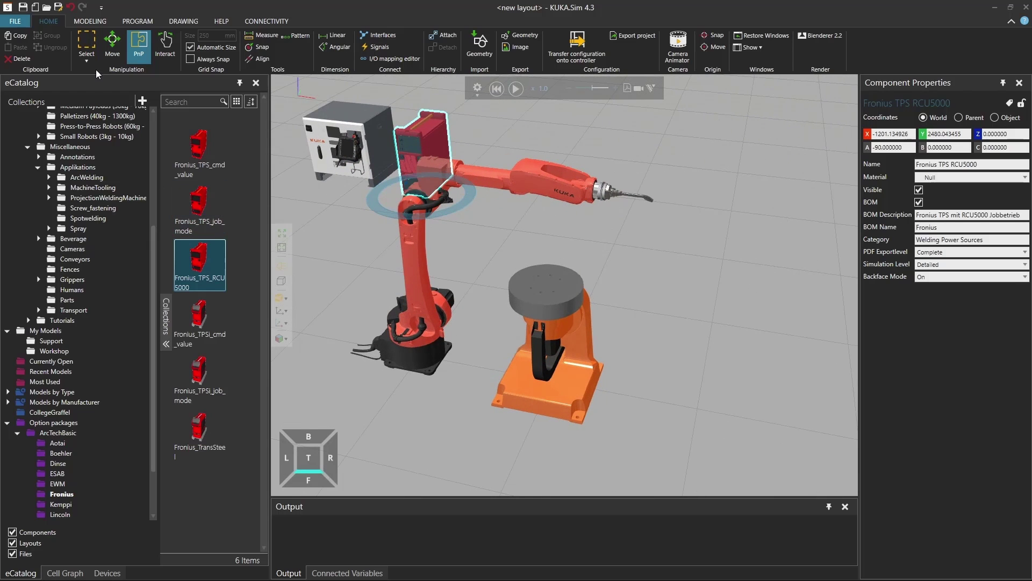
- Add the Welding Part Cylinder from the Parts collection and snap it onto the centre of the positioner's turntable face
right_drag(559, 384, 588, 388)
scroll(588, 387, up, 2)
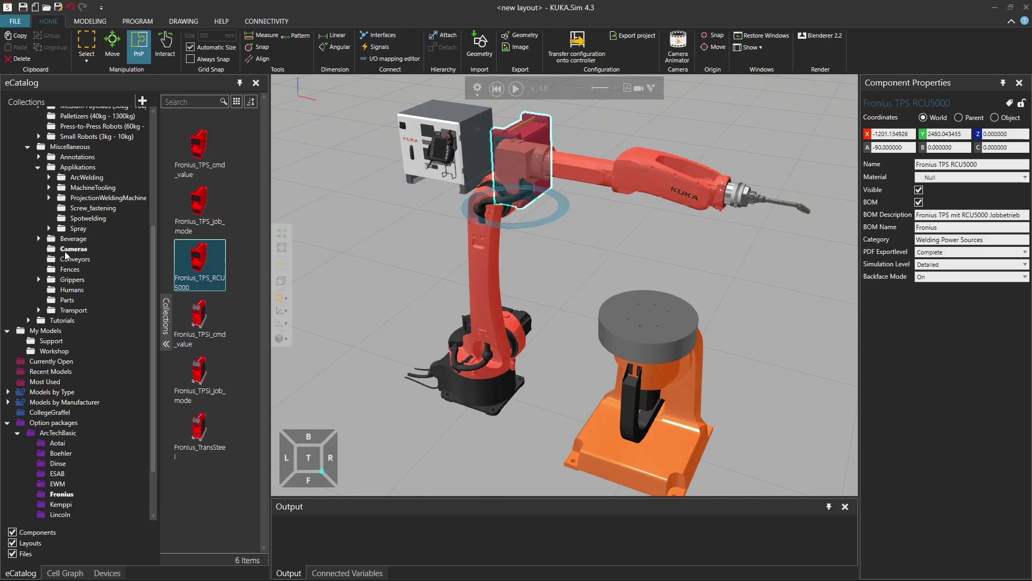
click(65, 300)
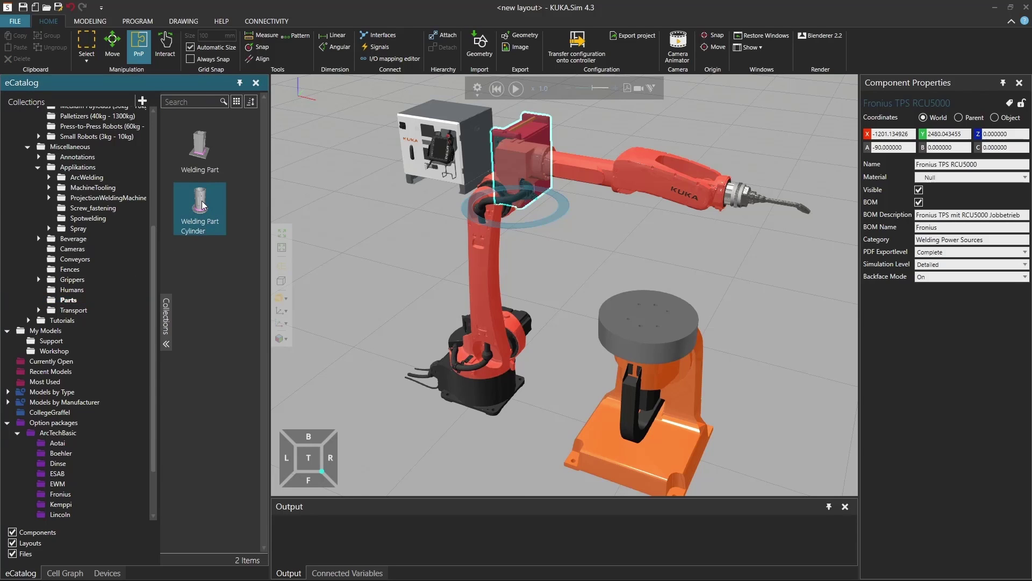
mouse_move(202, 207)
drag(201, 204, 435, 446)
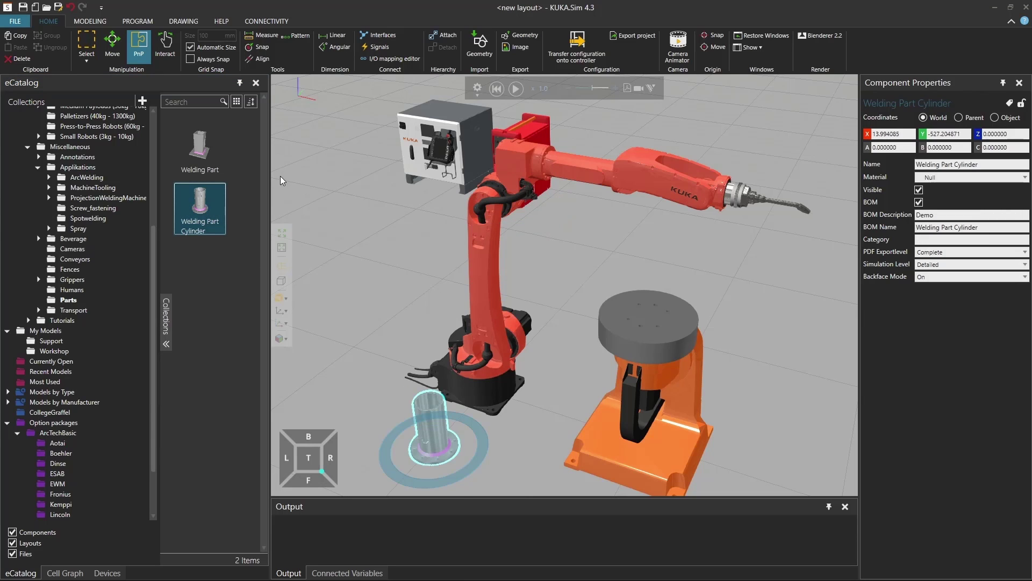
click(258, 47)
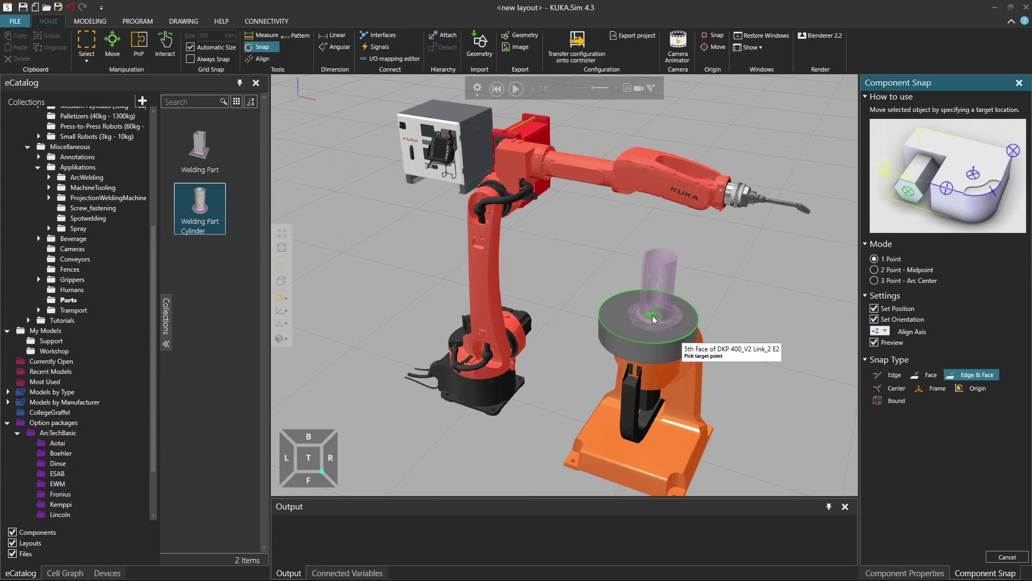
click(651, 318)
- Attach the Welding Part Cylinder to the positioner's turntable node, Link_2
right_drag(652, 318, 630, 328)
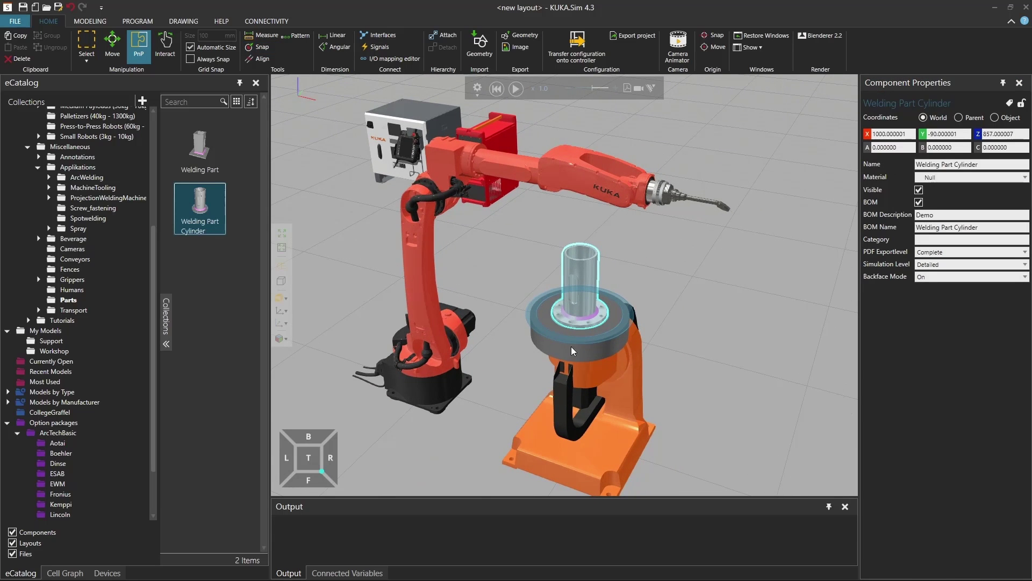
click(445, 37)
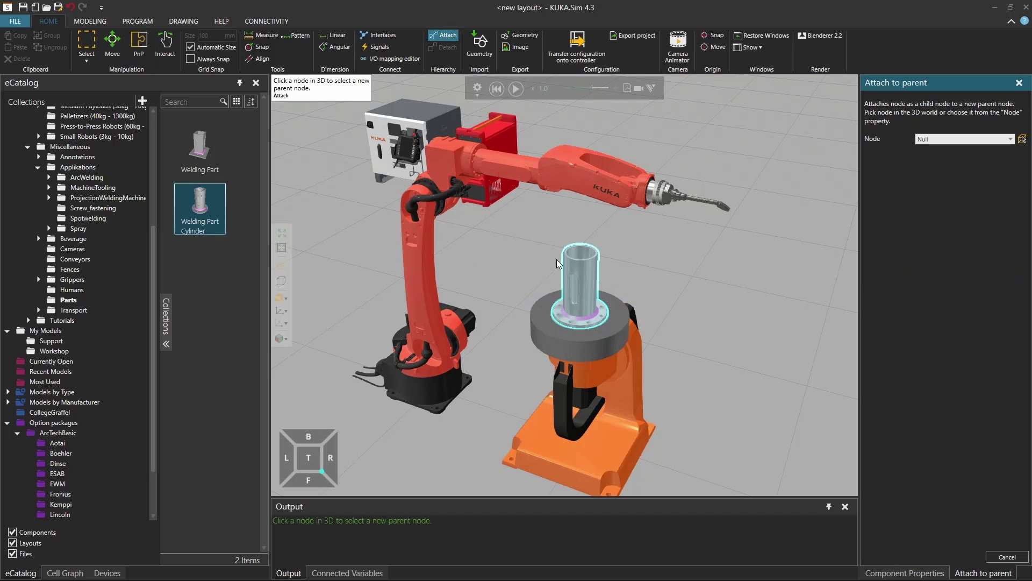
click(571, 346)
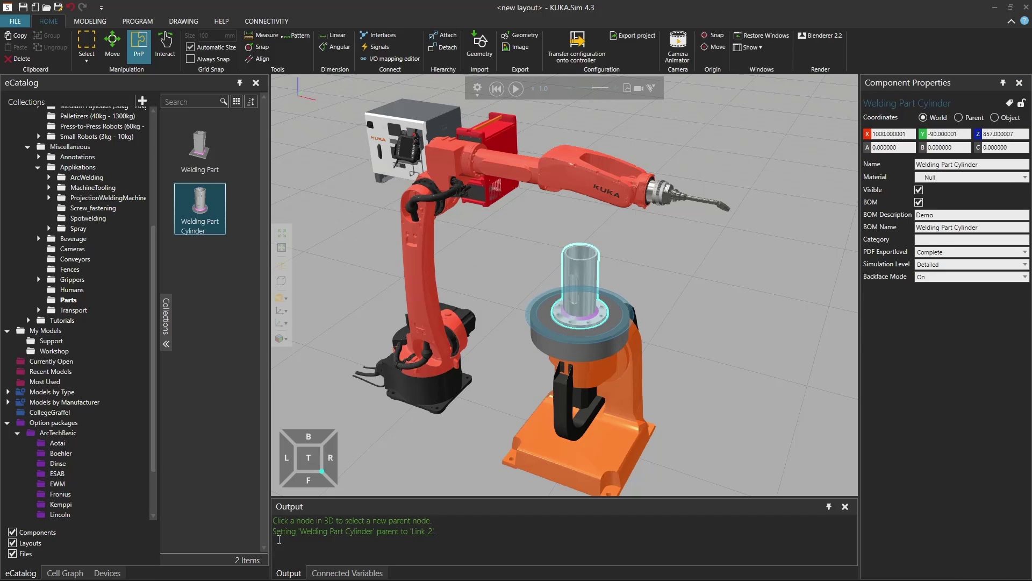
drag(287, 532, 435, 533)
click(465, 534)
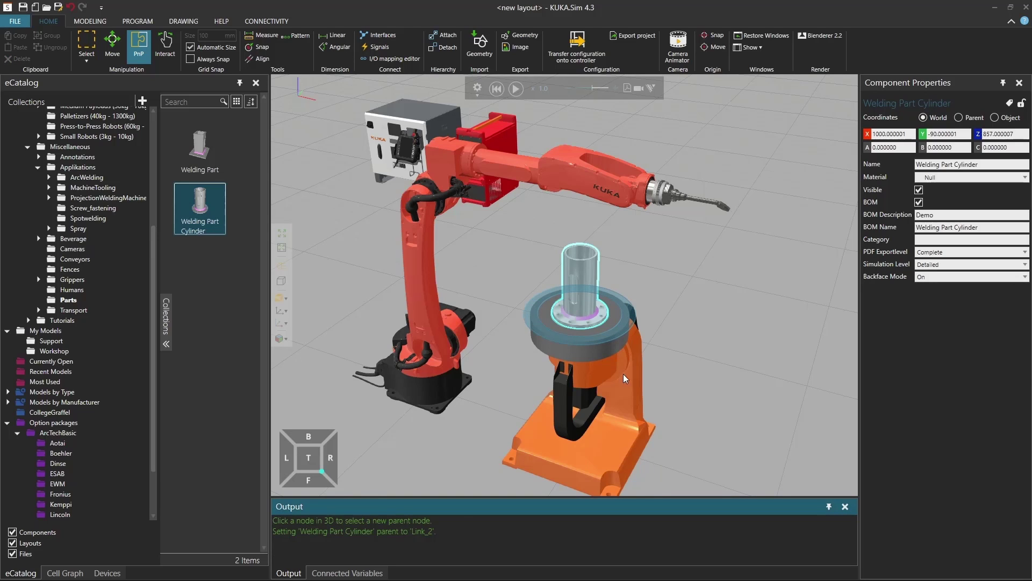
- Move the positioner's axes interactively to check that the welding part follows, and reset the simulation
click(165, 51)
drag(599, 375, 594, 339)
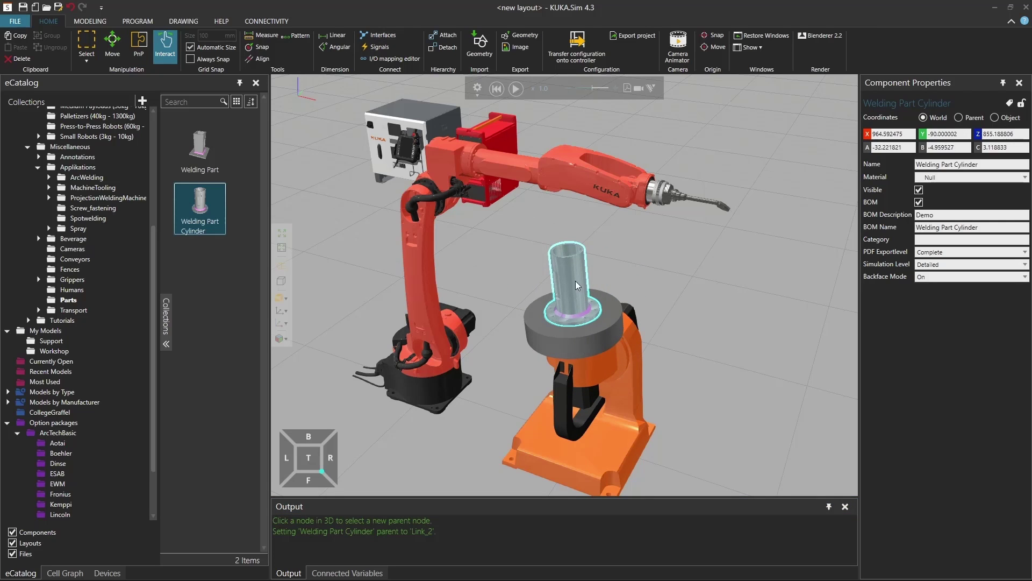
click(500, 90)
scroll(588, 278, up, 3)
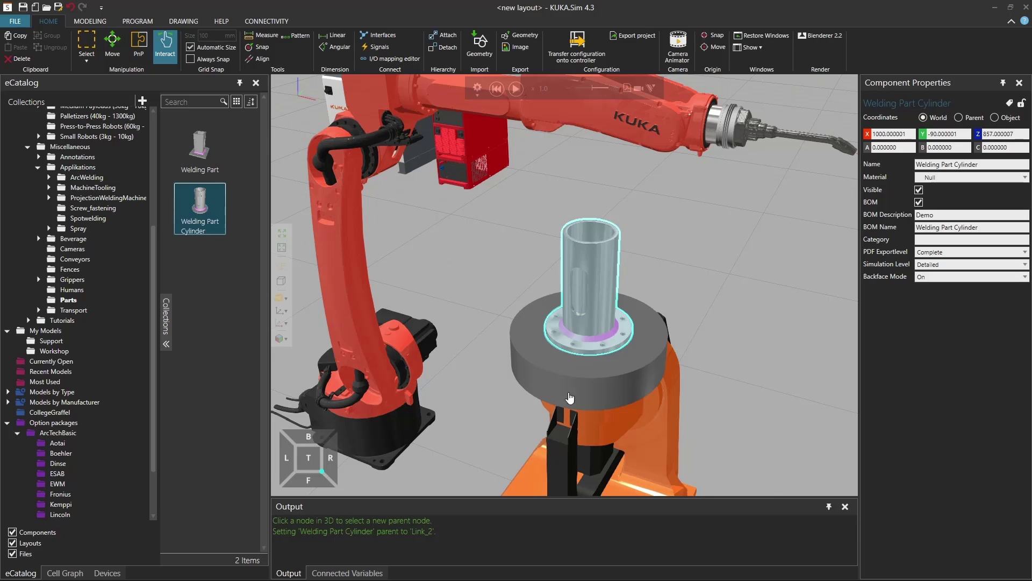
- Select the robot for jogging in the programming environment and set its base to BASE_DATA[1]
click(141, 21)
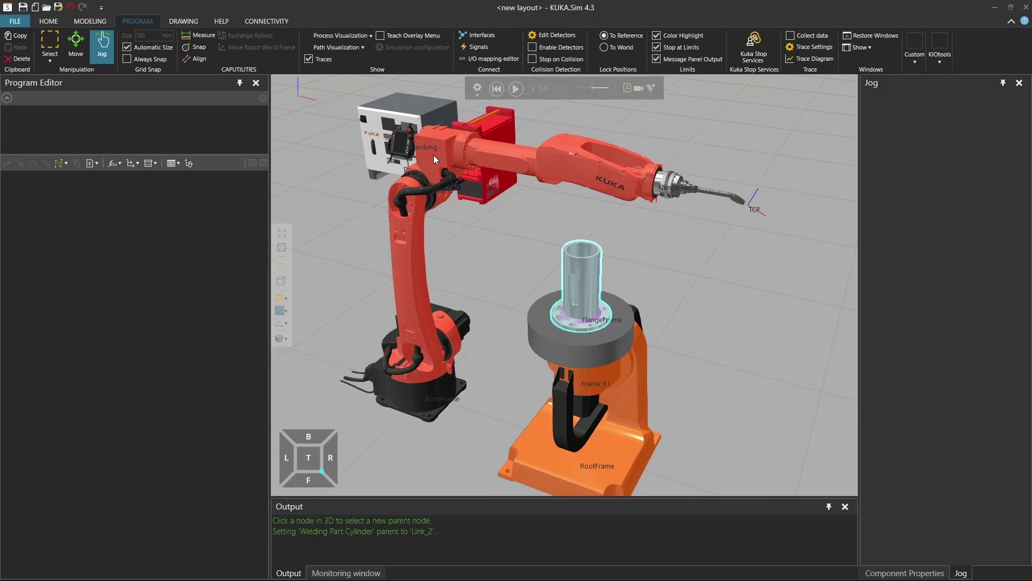
click(433, 155)
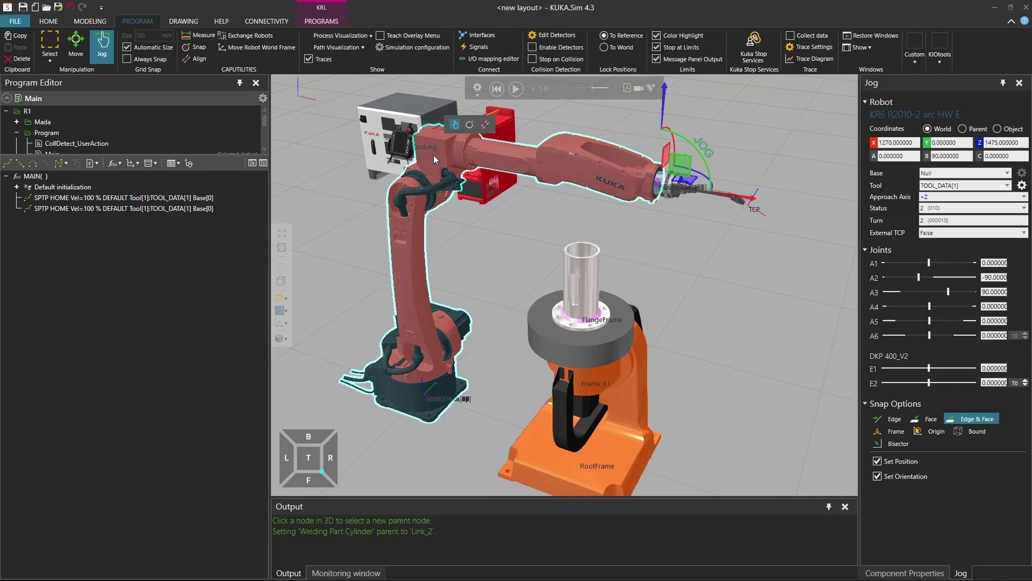
click(1005, 173)
click(958, 198)
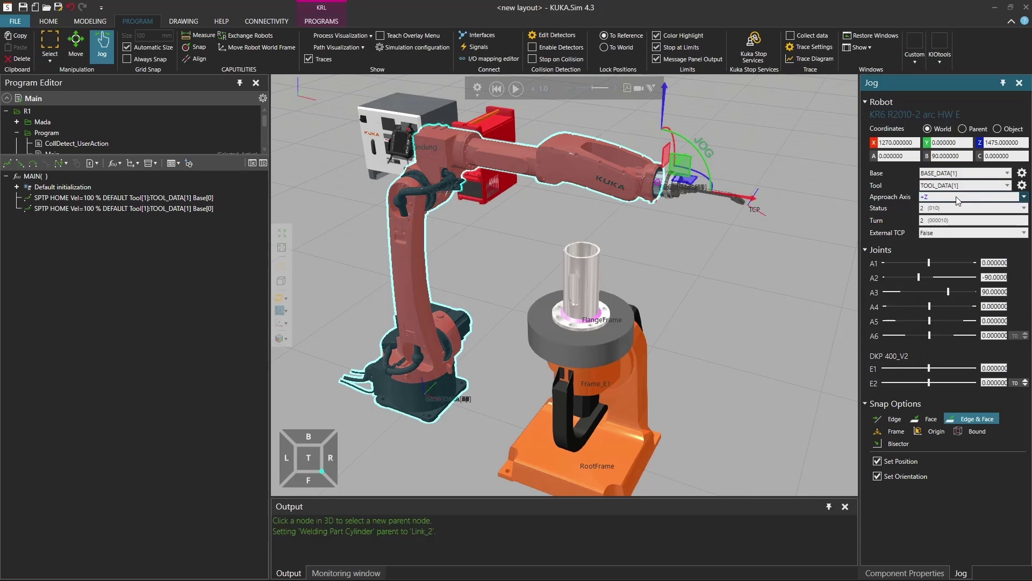
- Snap the BASE_DATA[1] frame to the face centre of the positioner's turntable
click(1022, 173)
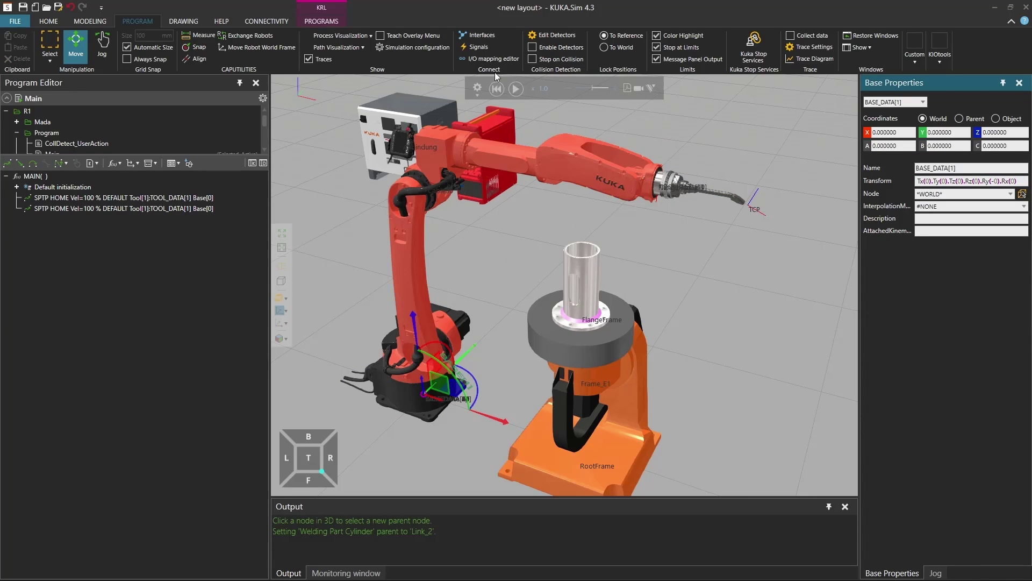
click(190, 47)
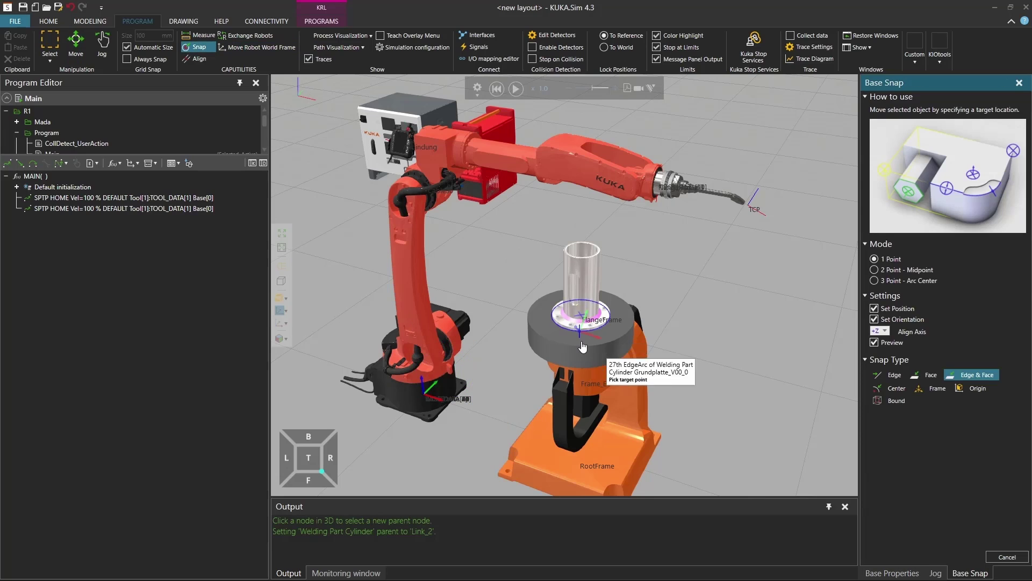
key(shift)
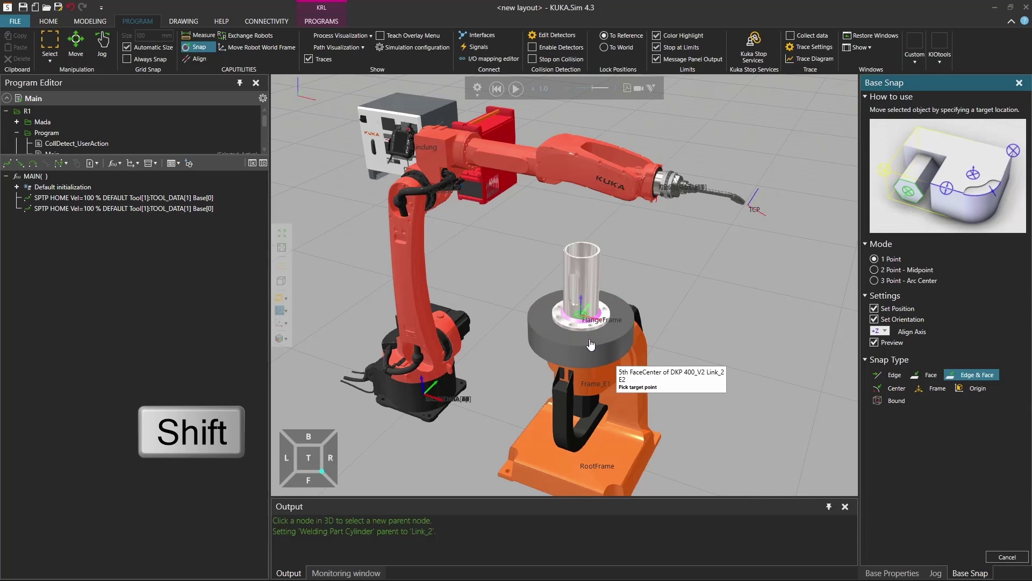
shift+click(591, 344)
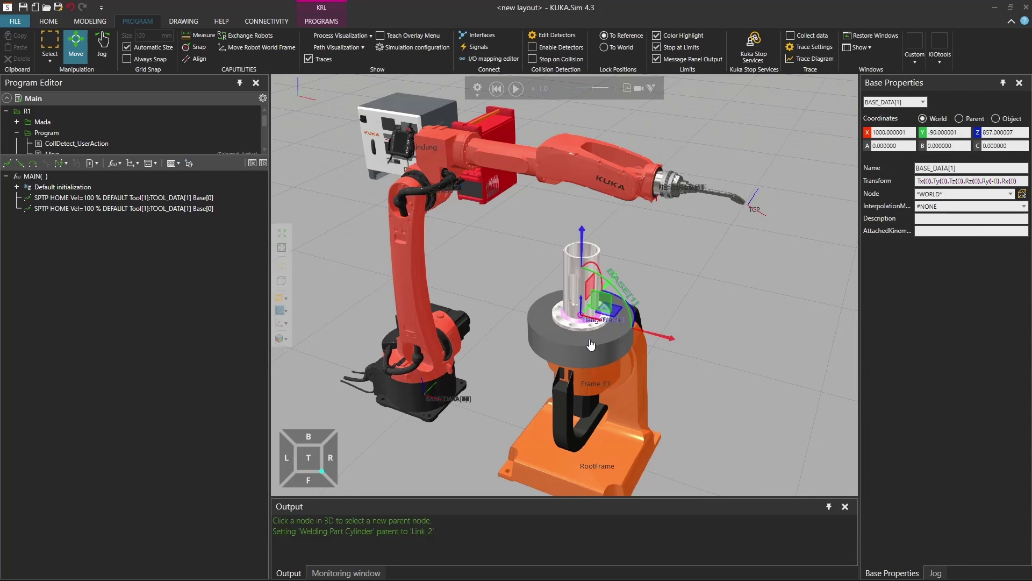
- Assign BASE_DATA[1] to the node DKP 400_V2::Link_2 by picking the positioner's turntable
click(1022, 195)
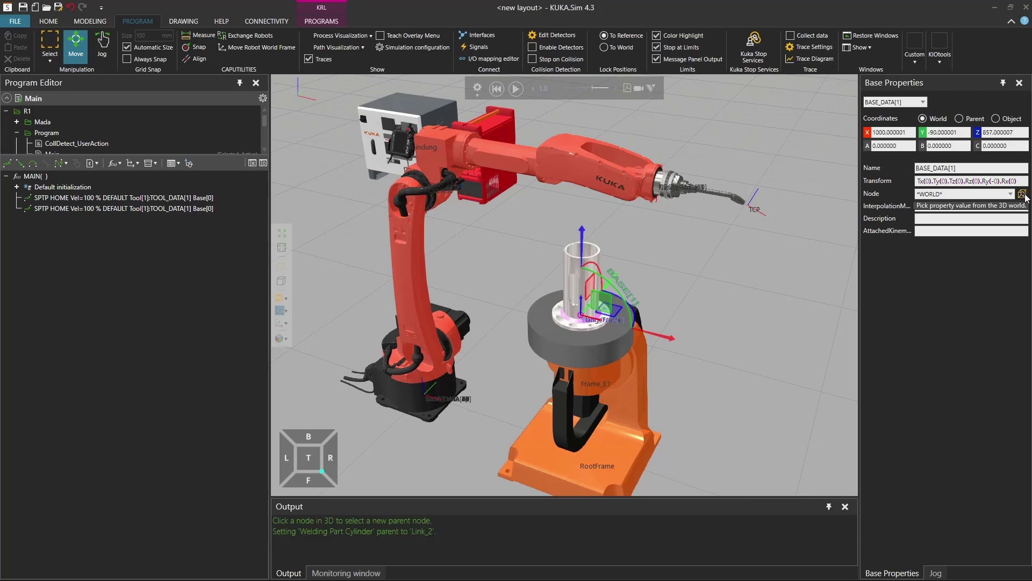
click(1023, 194)
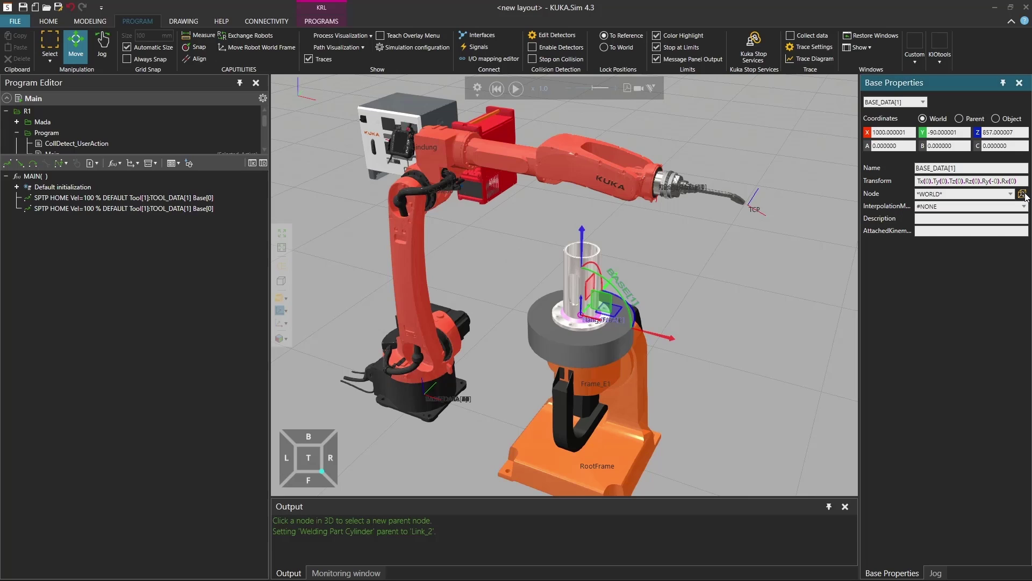
click(578, 352)
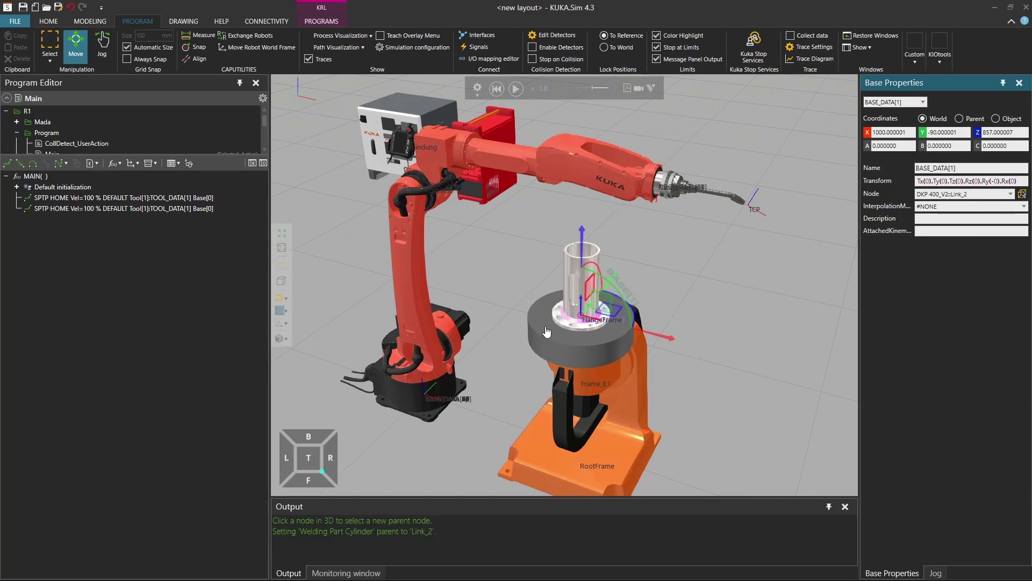
- Jog positioner axes E2 and E1 to check the coupled motion with the robot, and reset the simulation
click(101, 49)
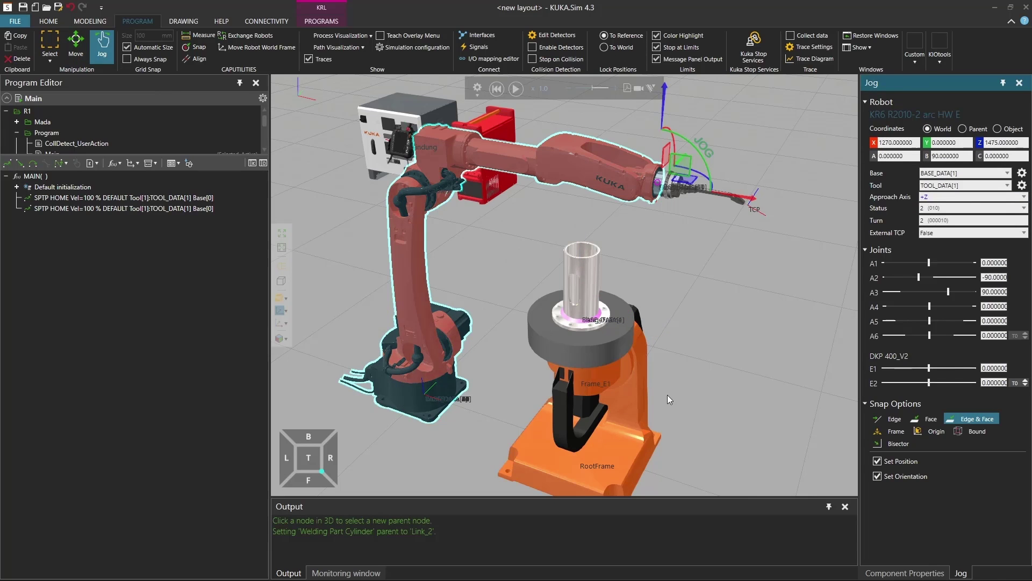
click(623, 352)
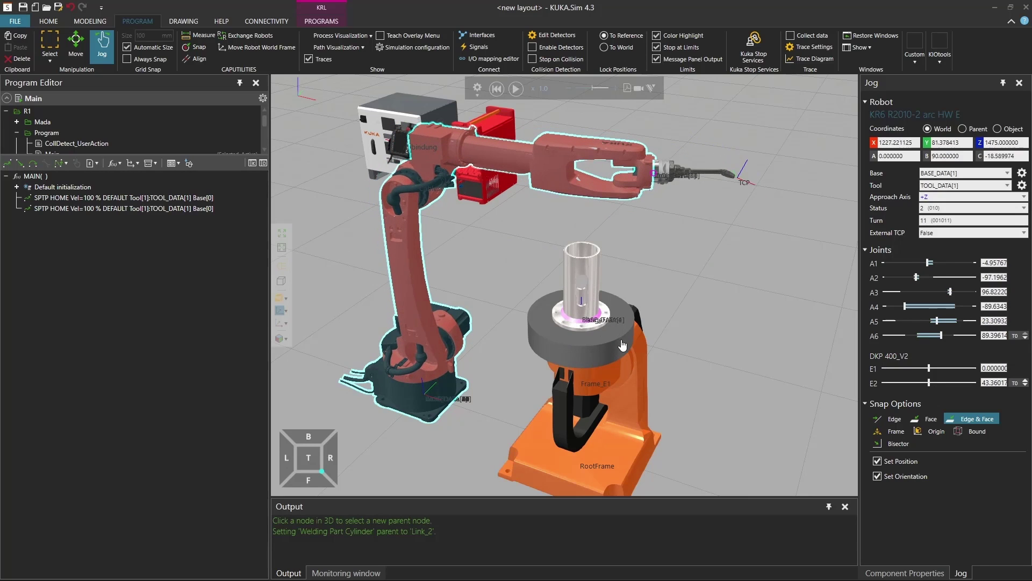
mouse_move(931, 384)
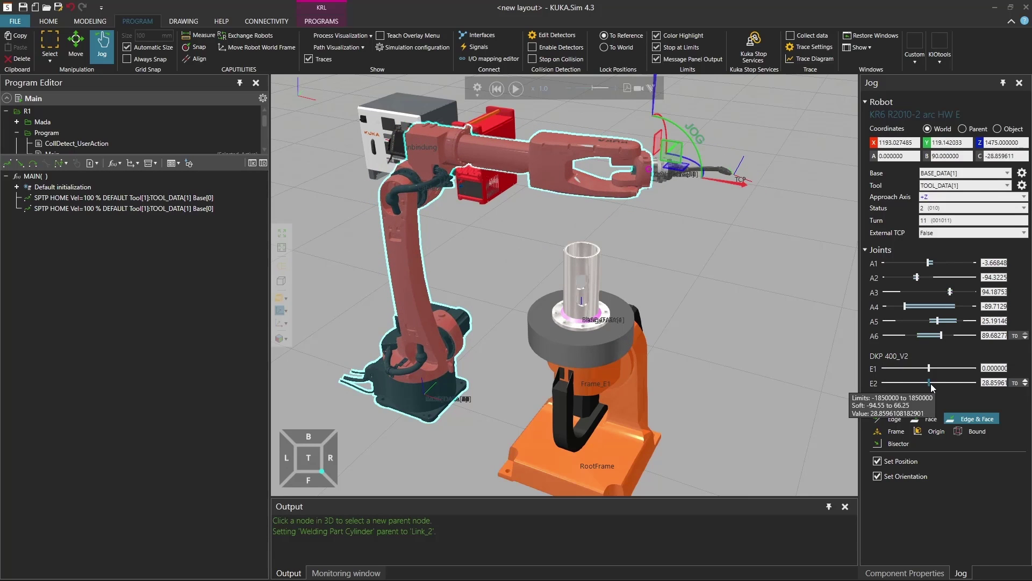
mouse_move(599, 384)
mouse_down()
mouse_move(572, 379)
mouse_move(621, 393)
mouse_move(602, 389)
mouse_up()
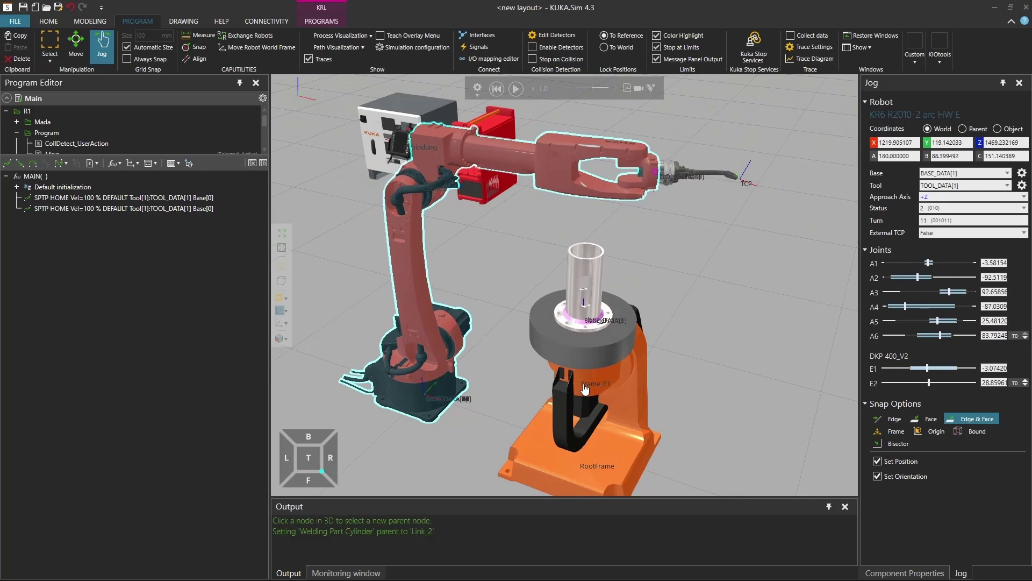
click(495, 91)
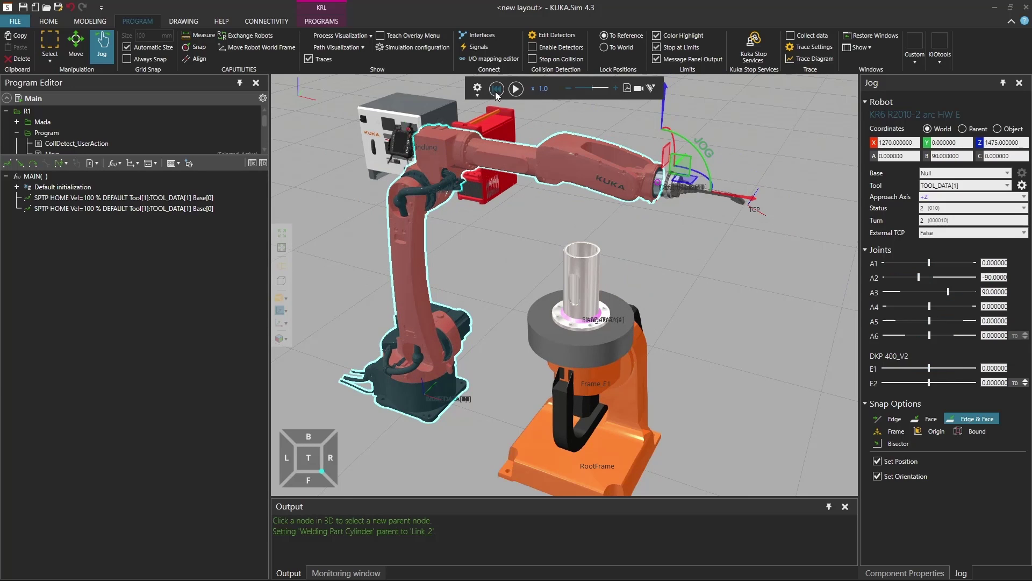
- Snap TOOL_DATA[1] to the TCP frame at the welding torch's tip and set the tool's mass to 3 kg
scroll(678, 188, up, 5)
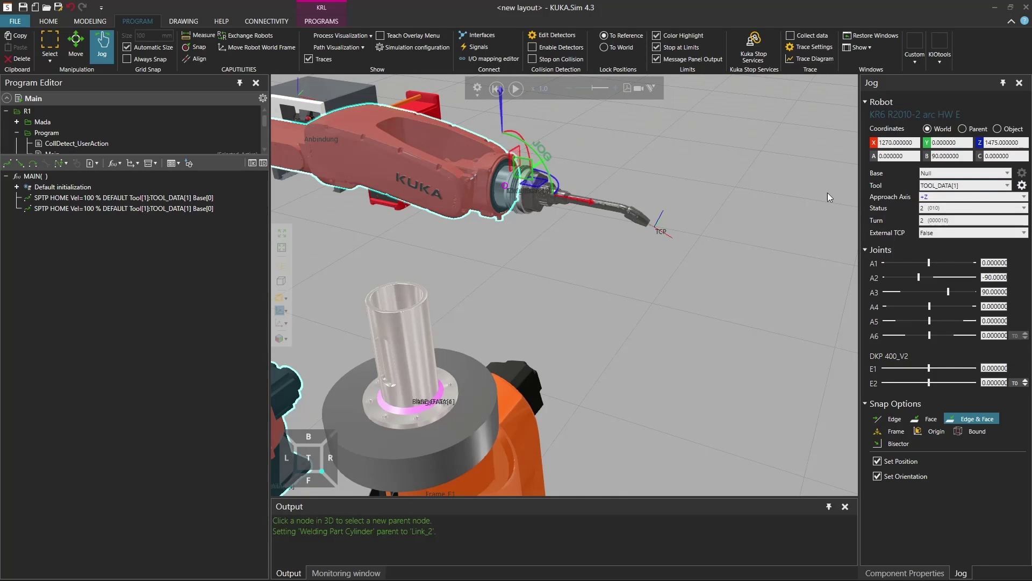
click(1021, 185)
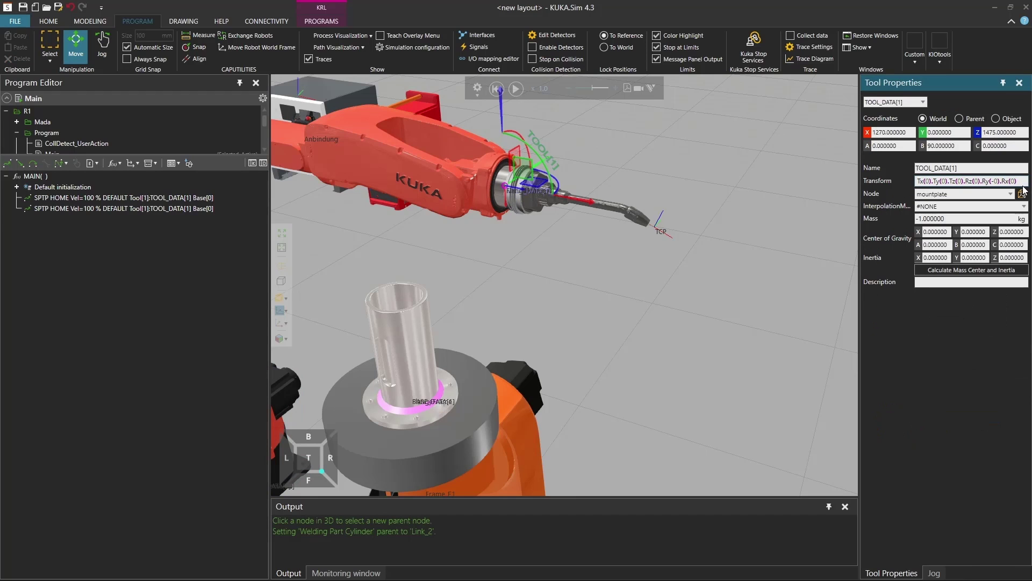
click(195, 48)
click(657, 231)
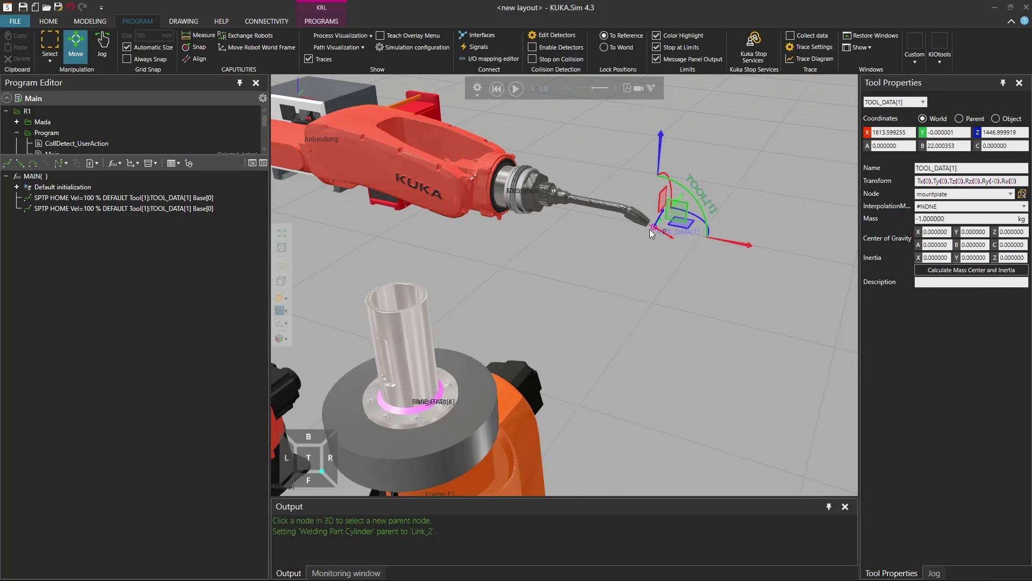
click(926, 219)
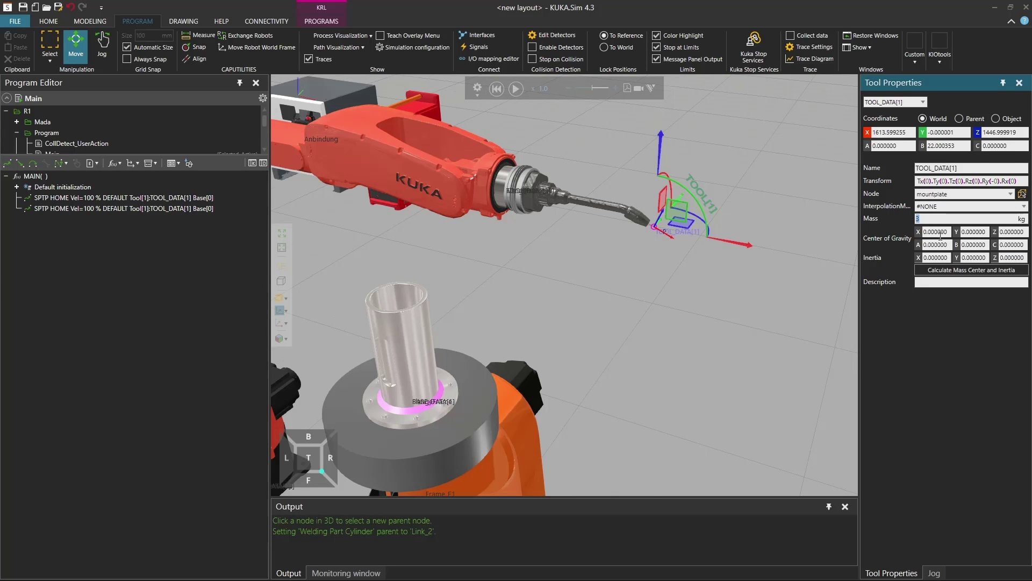
- Examine the Fronius TPS RCU5000's configuration import option, process settings and error strategies in the cell's device tree
scroll(576, 269, down, 5)
right_drag(576, 268, 597, 371)
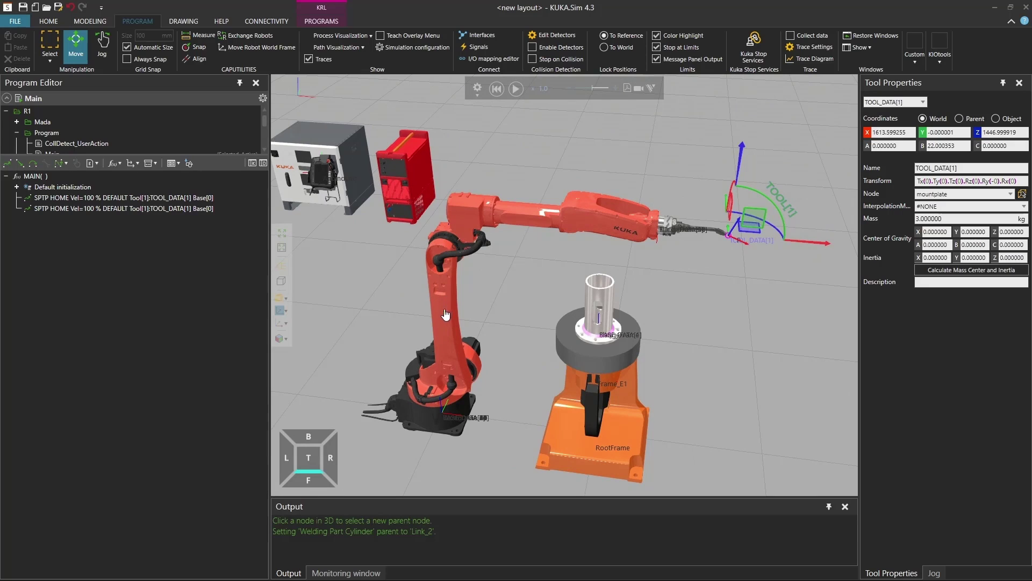
click(54, 21)
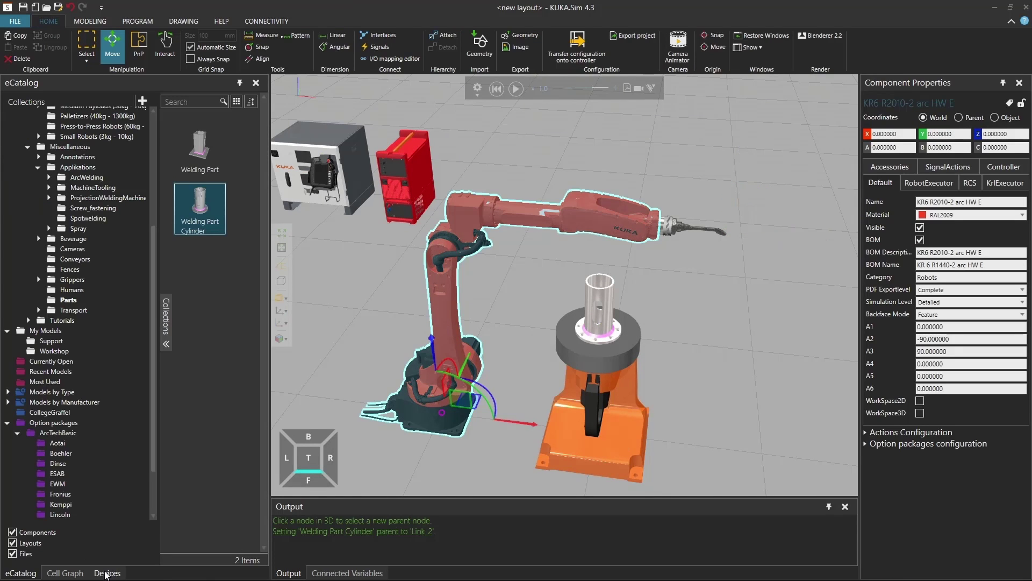
click(107, 572)
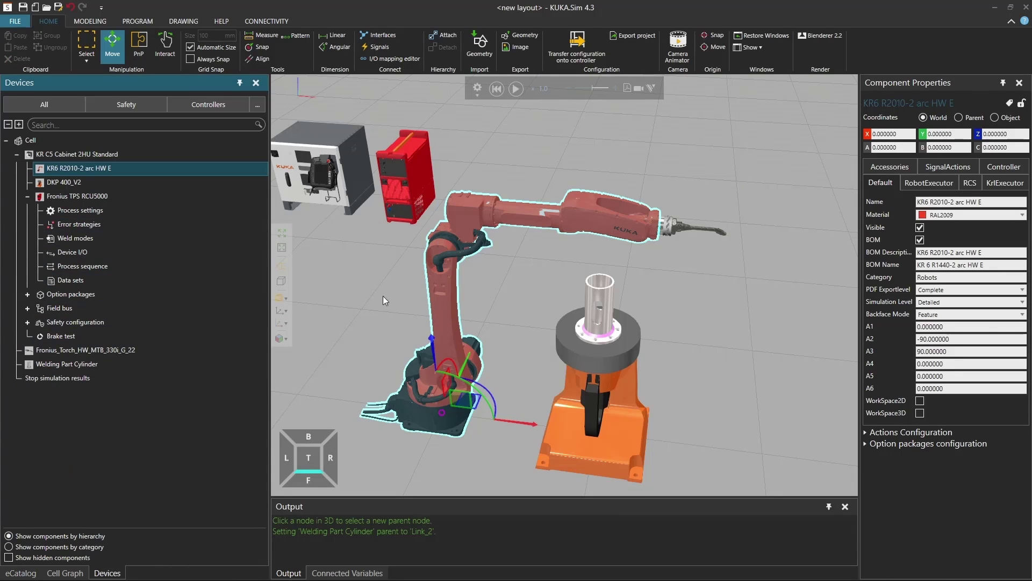
click(88, 196)
right_click(98, 196)
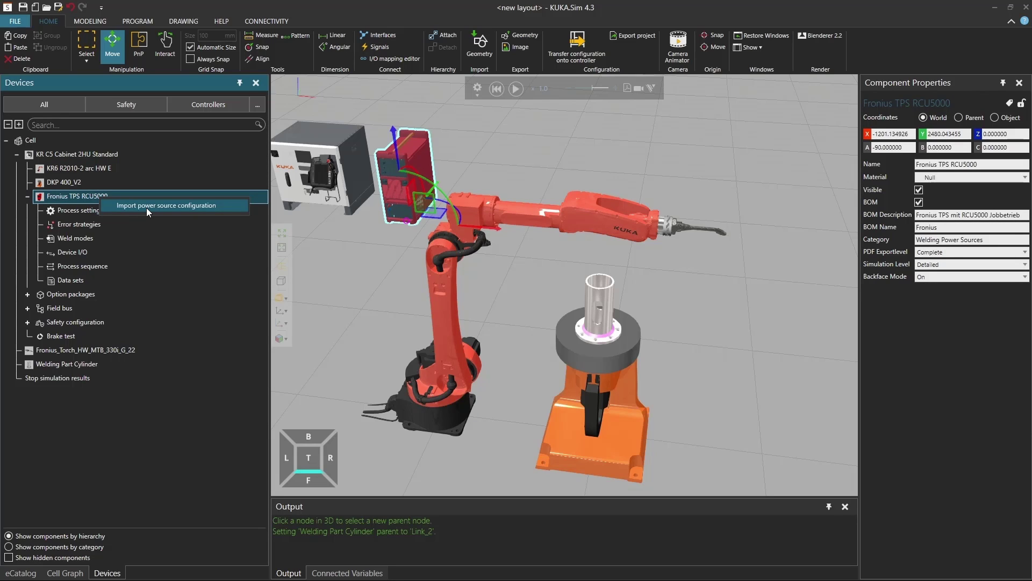
click(76, 210)
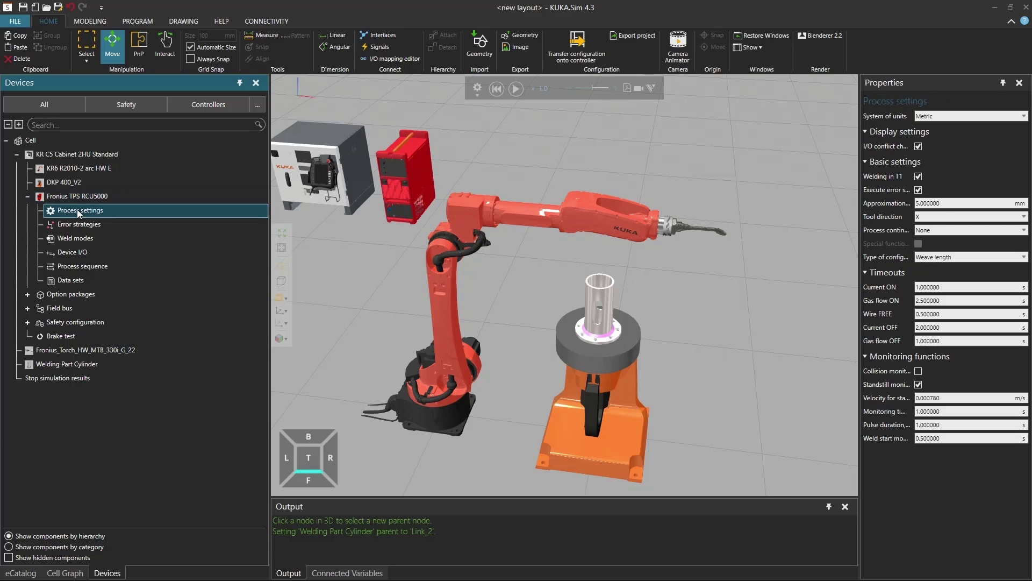
click(78, 224)
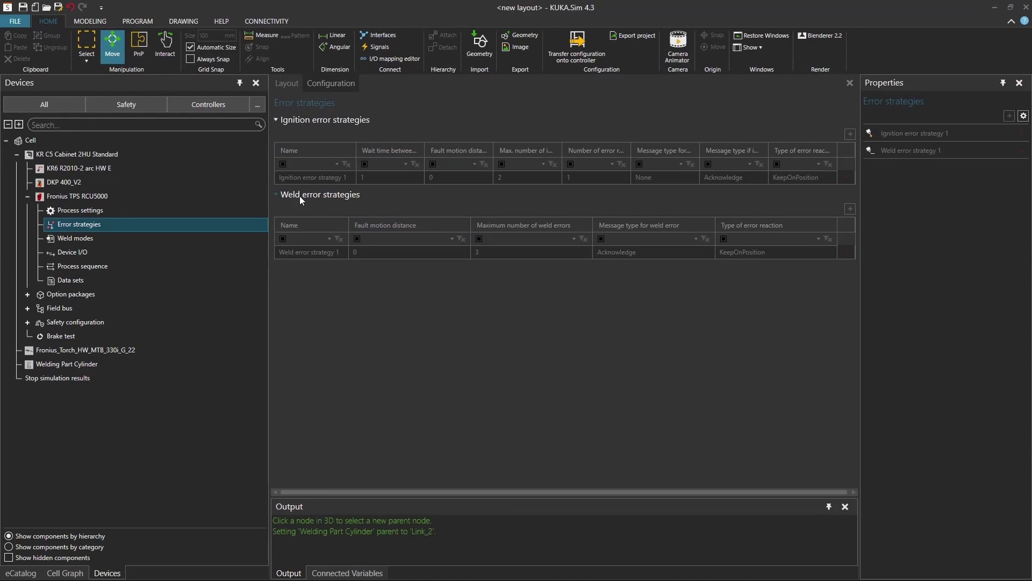
- Show the properties of Weld error strategy 1, then return to the robot's program
click(317, 252)
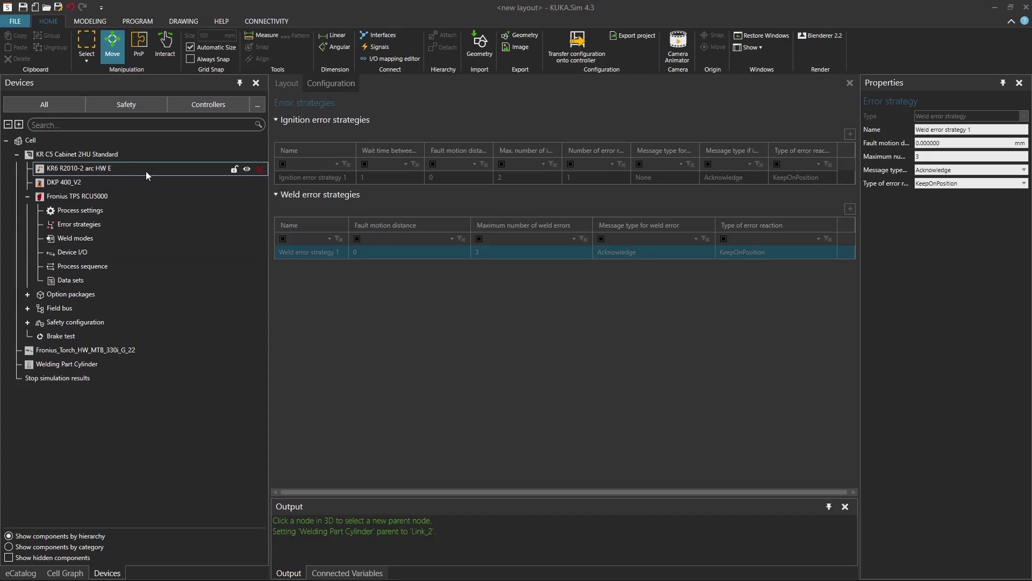
click(138, 21)
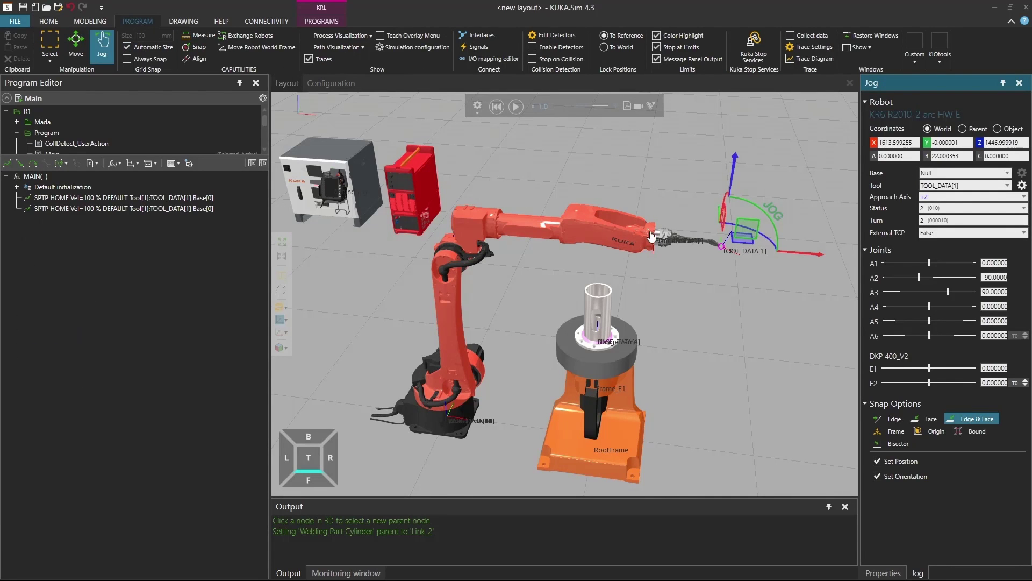
- Examine the ArcTech inline forms available for the welding program, including ArcOn, ArcSwi, ArcOff and ArcGroup
right_drag(484, 392, 645, 339)
scroll(644, 338, up, 5)
scroll(644, 338, up, 3)
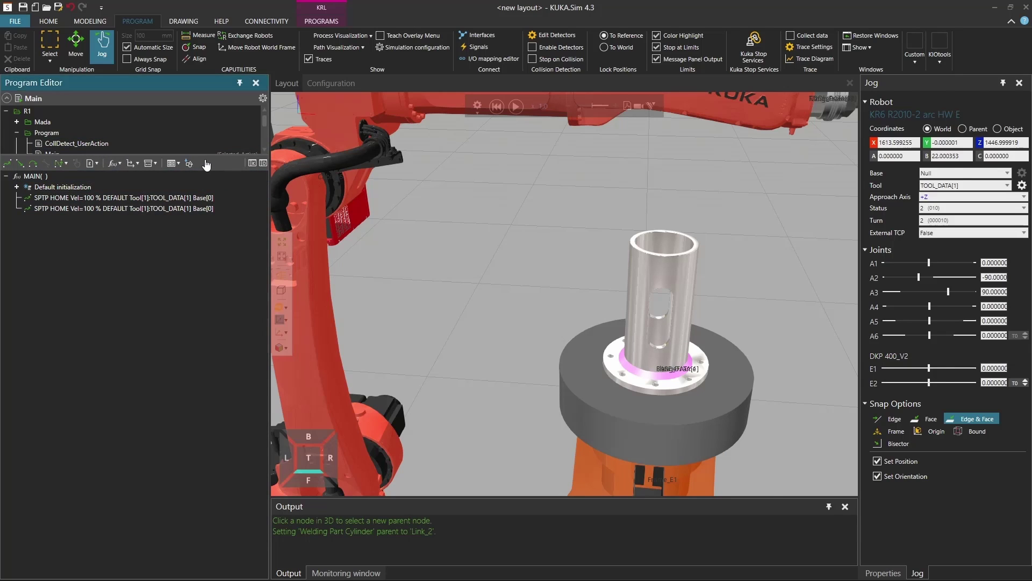
click(158, 209)
right_drag(319, 257, 607, 310)
scroll(577, 295, up, 3)
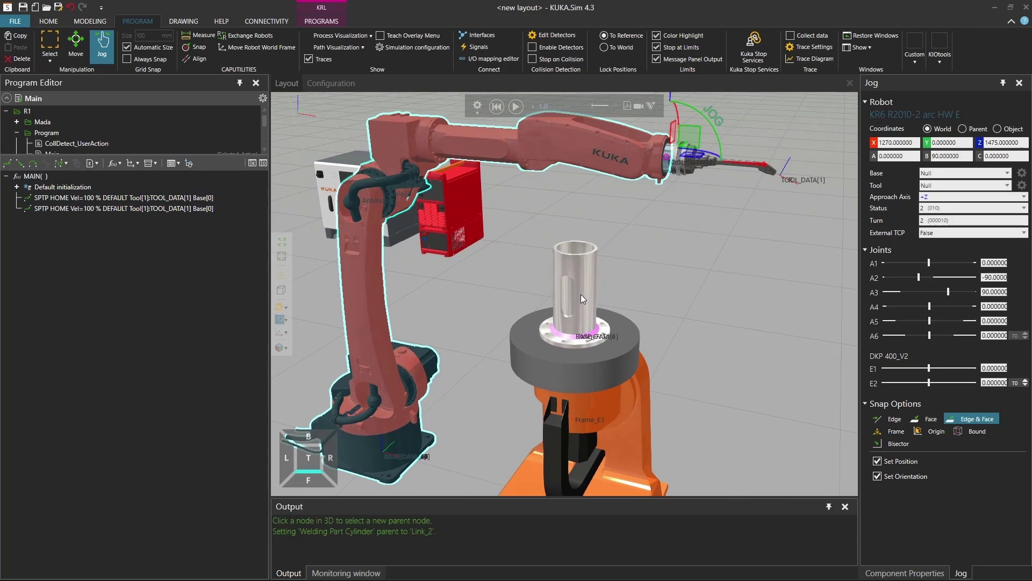
click(580, 294)
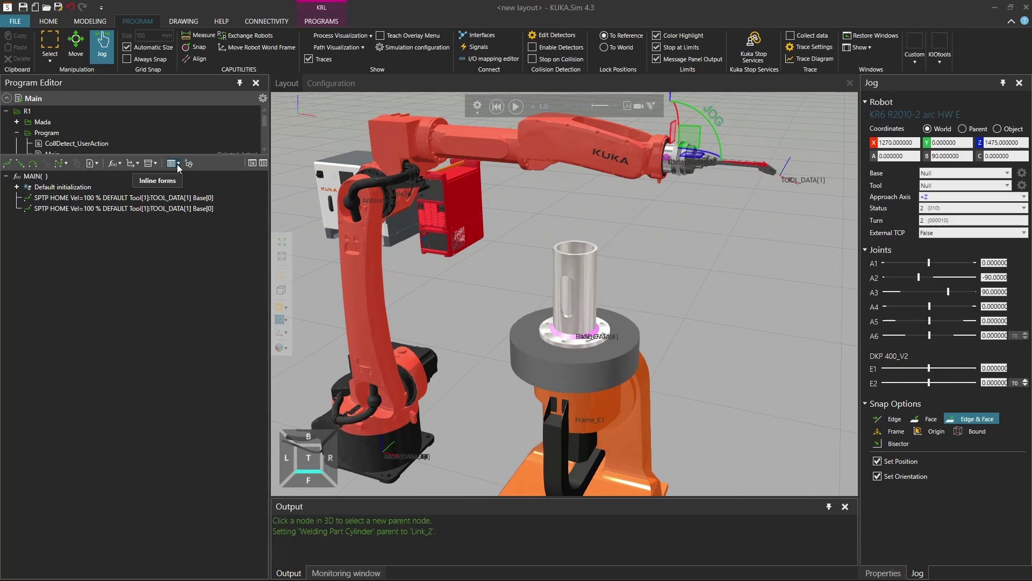
click(178, 164)
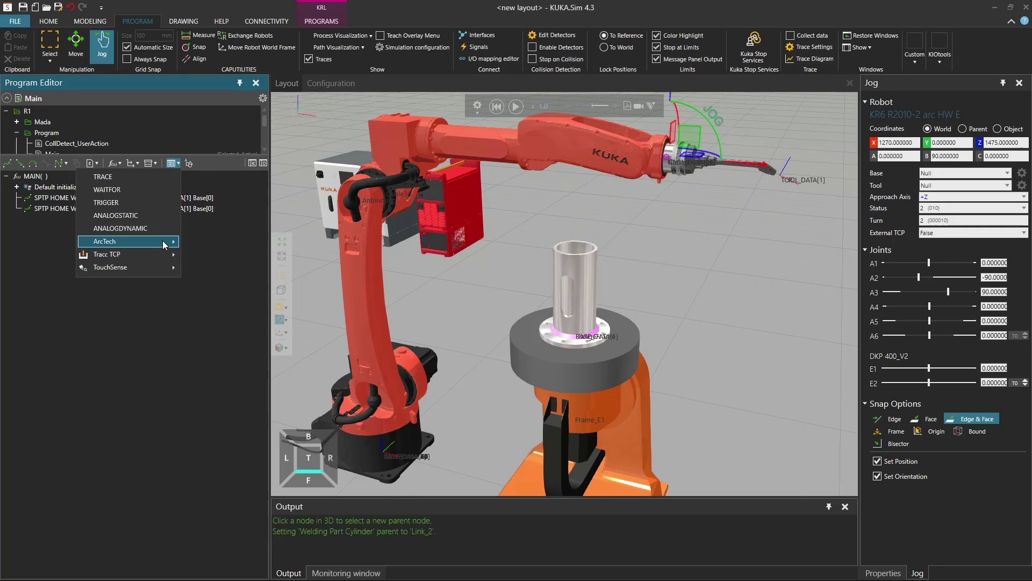
mouse_move(164, 245)
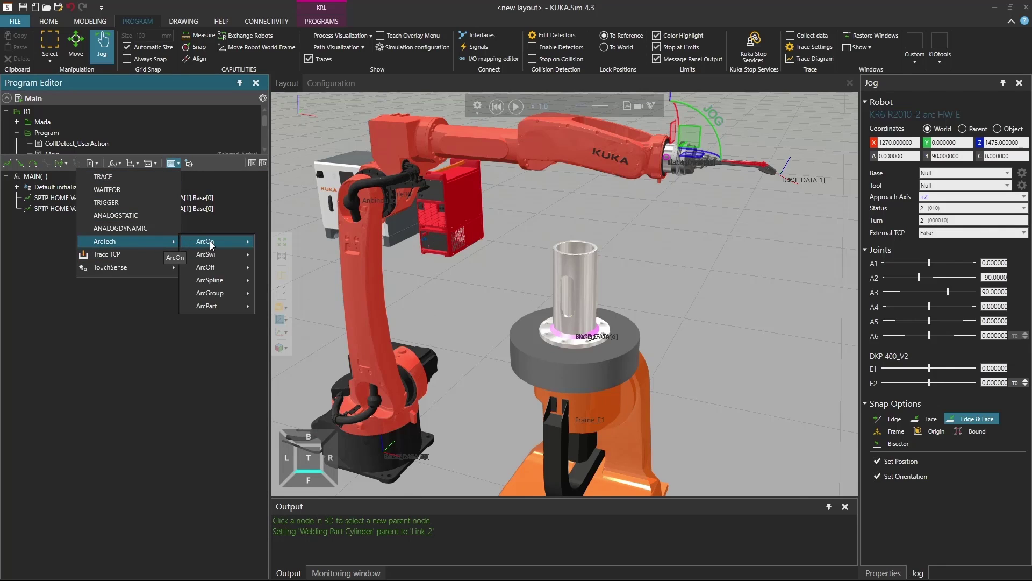
mouse_move(211, 246)
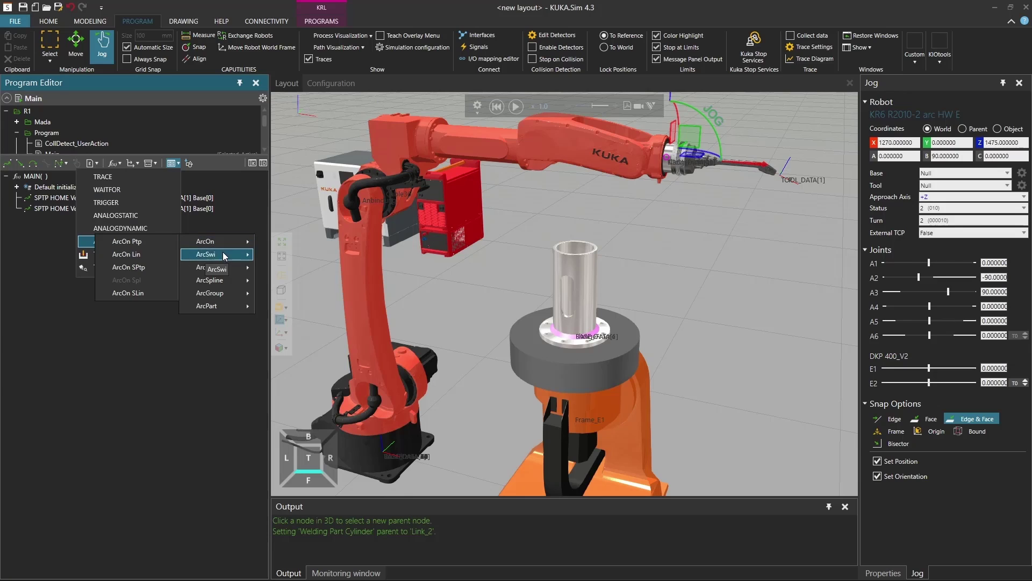
mouse_move(223, 267)
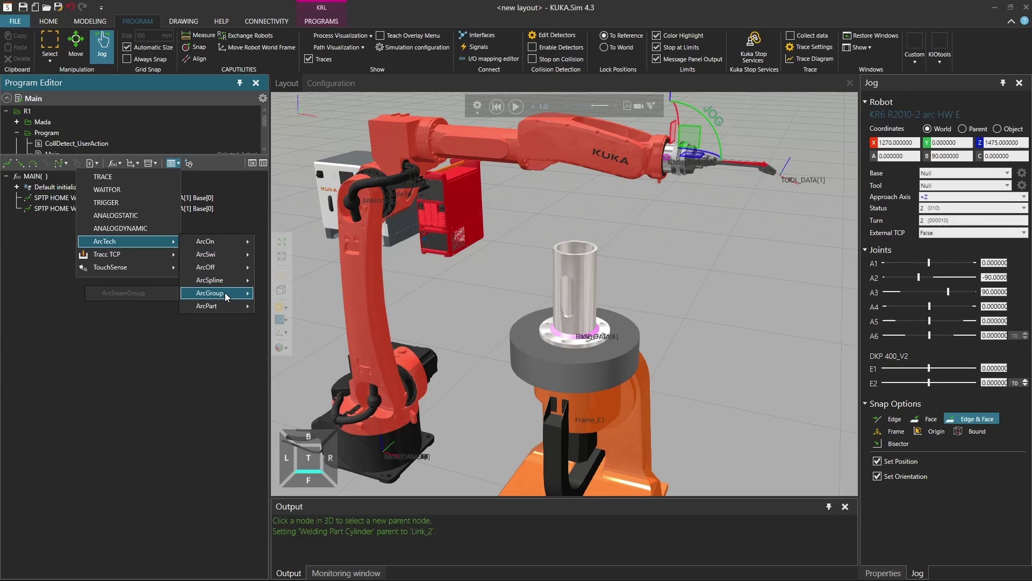
right_drag(301, 387, 334, 435)
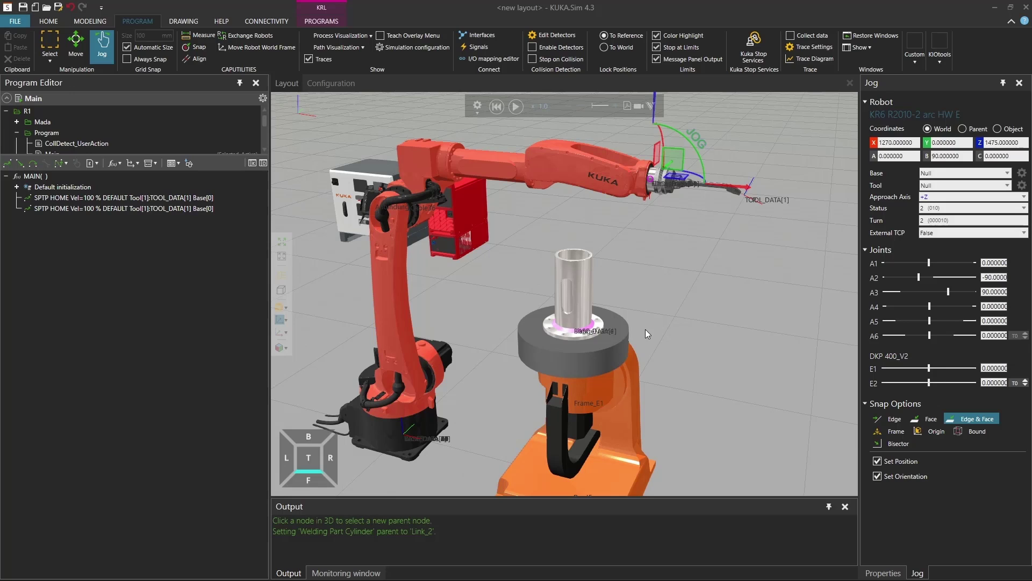
- Set the robot's jog base to BASE_DATA[1] and its tool to TOOL_DATA[1]
click(1007, 172)
click(971, 191)
click(971, 191)
click(968, 210)
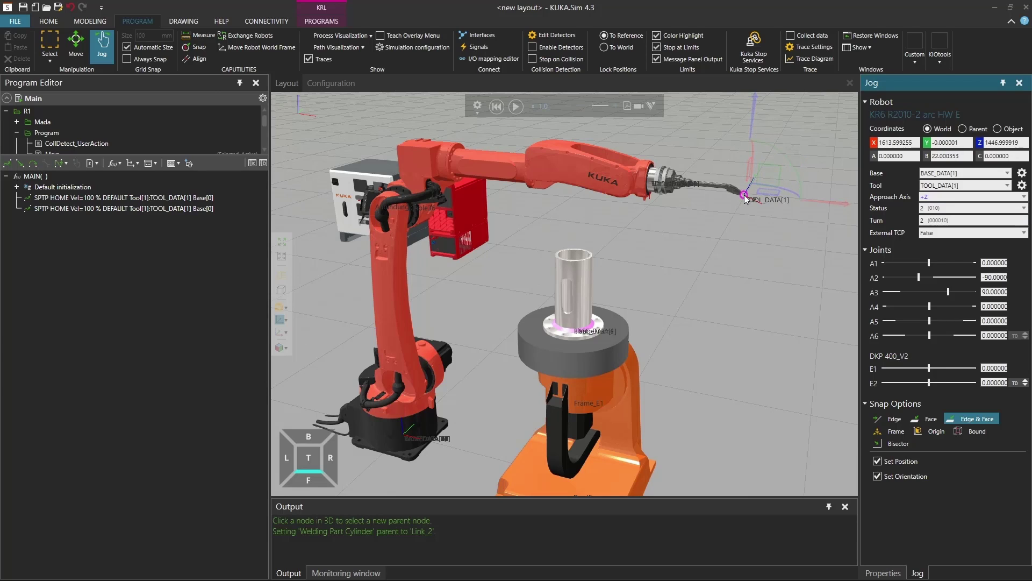
- Snap the torch TCP to the upper end of the slot's edge on the welding cylinder, using +X as approach axis
click(197, 47)
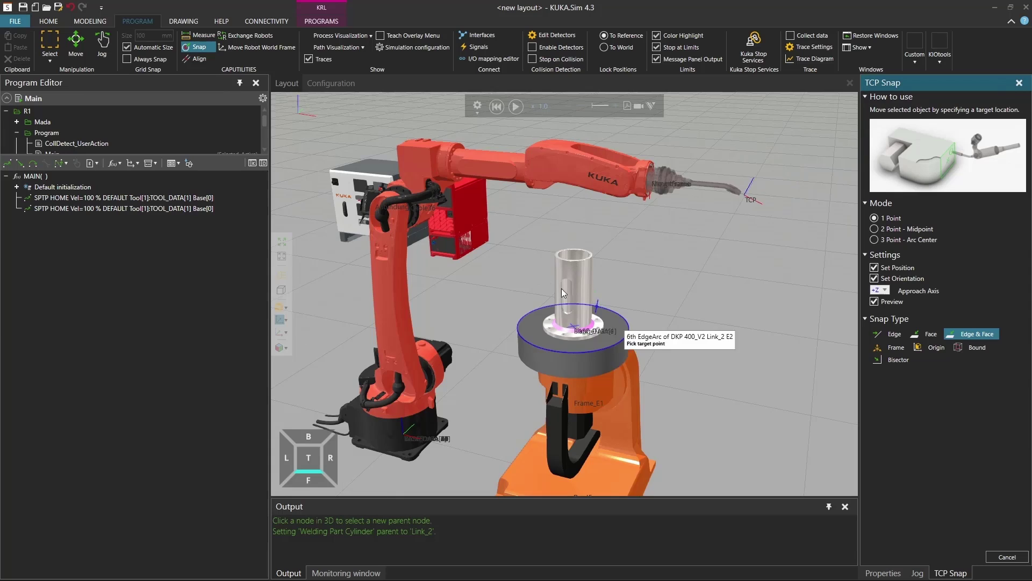
scroll(576, 287, up, 3)
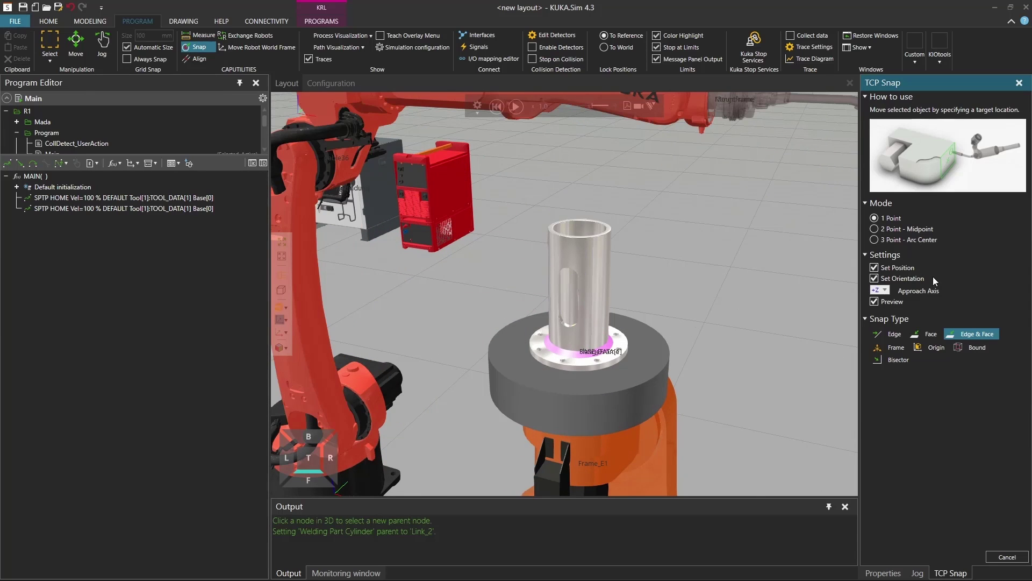
click(886, 290)
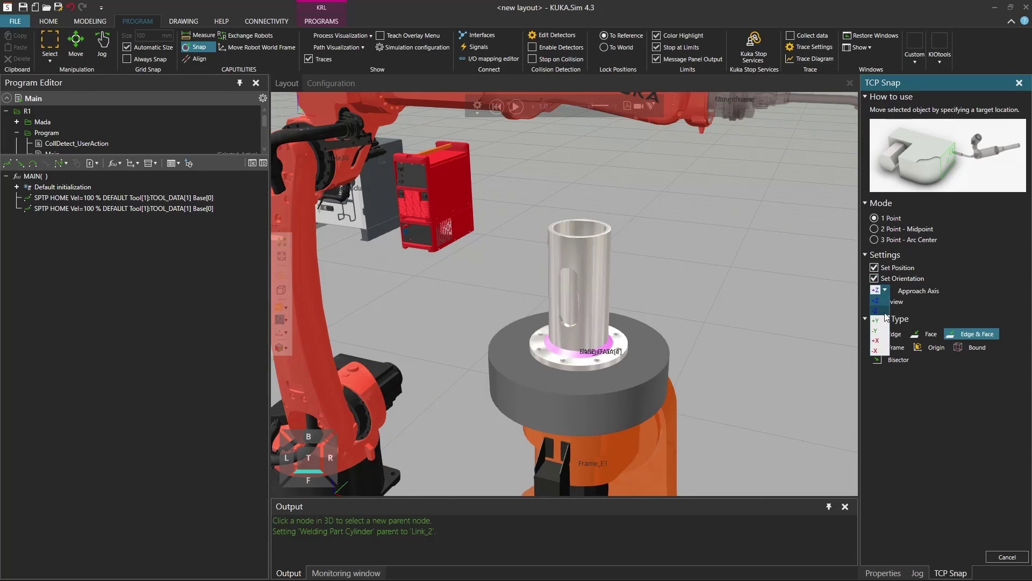
click(886, 342)
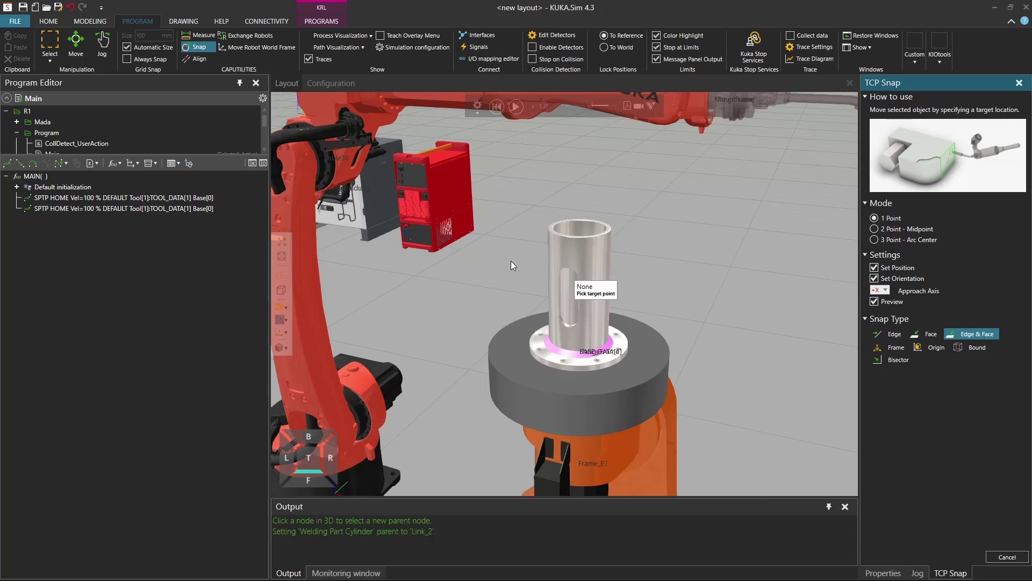
click(561, 275)
scroll(535, 275, up, 2)
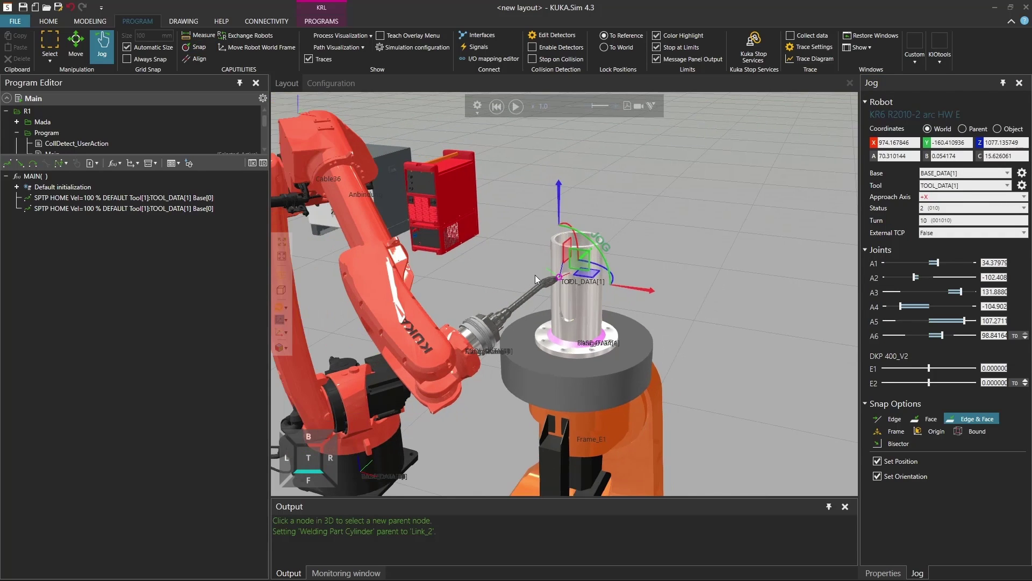
scroll(561, 304, up, 2)
scroll(648, 276, down, 3)
scroll(647, 276, up, 2)
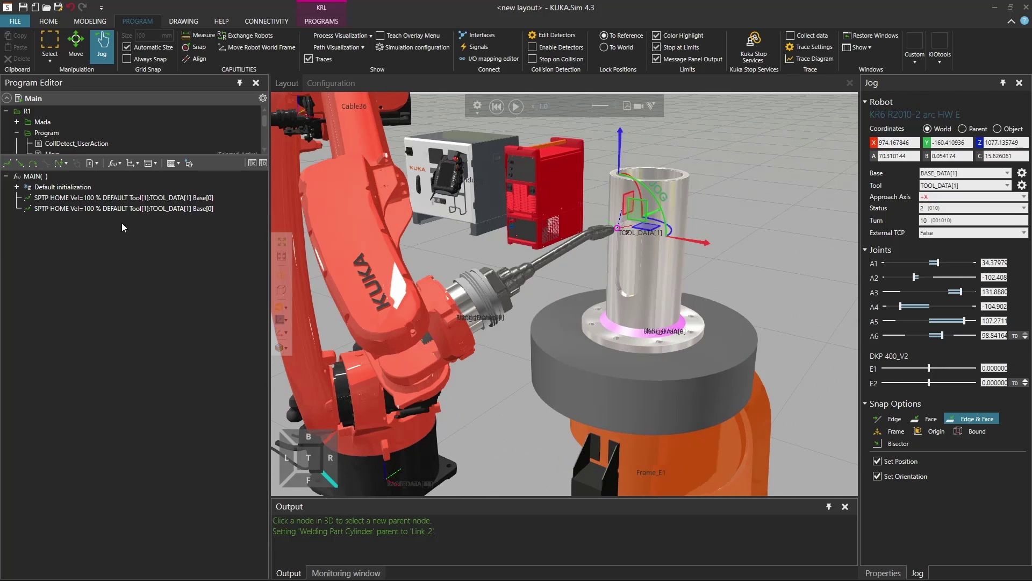
- Insert an ArcOn Ptp motion at the current torch position after the first HOME motion
click(123, 198)
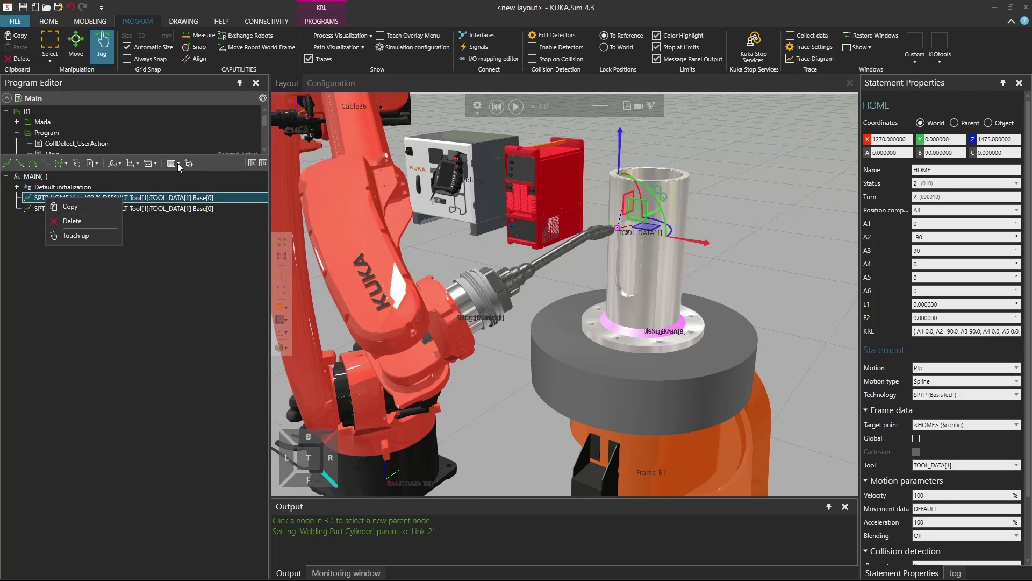
click(178, 164)
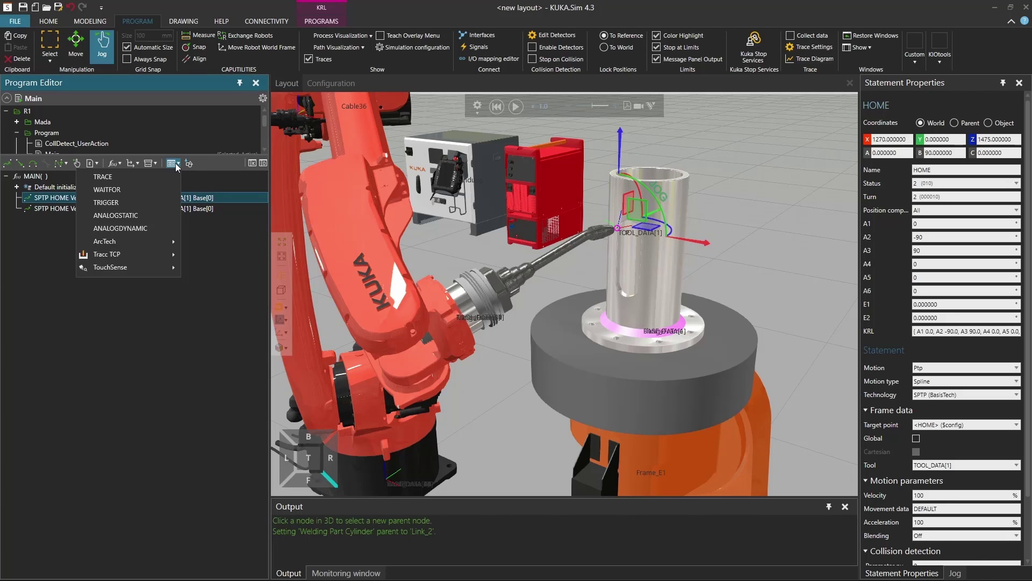
mouse_move(158, 247)
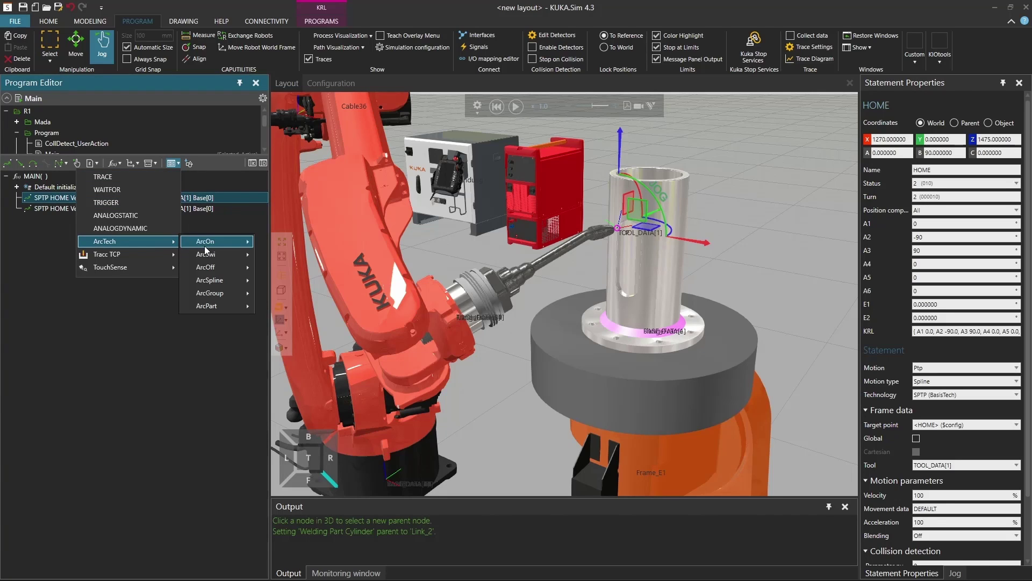
mouse_move(243, 252)
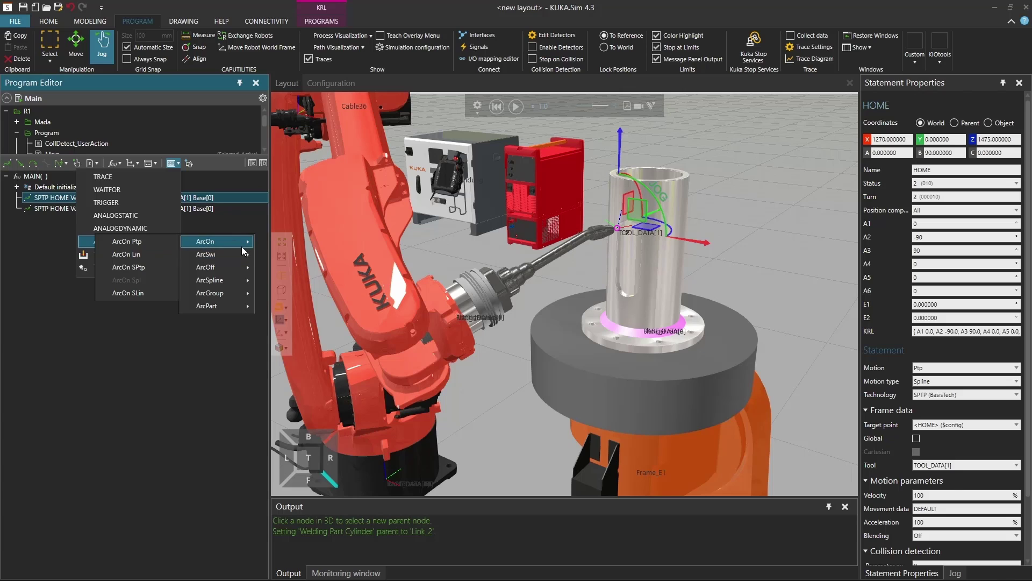
click(164, 241)
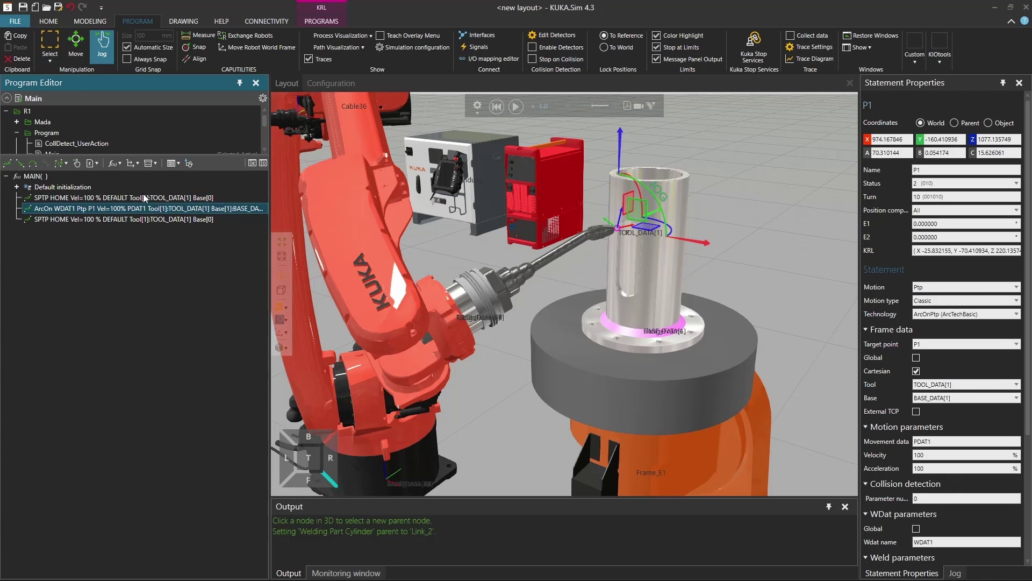
- Snap the torch TCP to the lower end of the same slot edge on the welding cylinder
scroll(614, 259, up, 8)
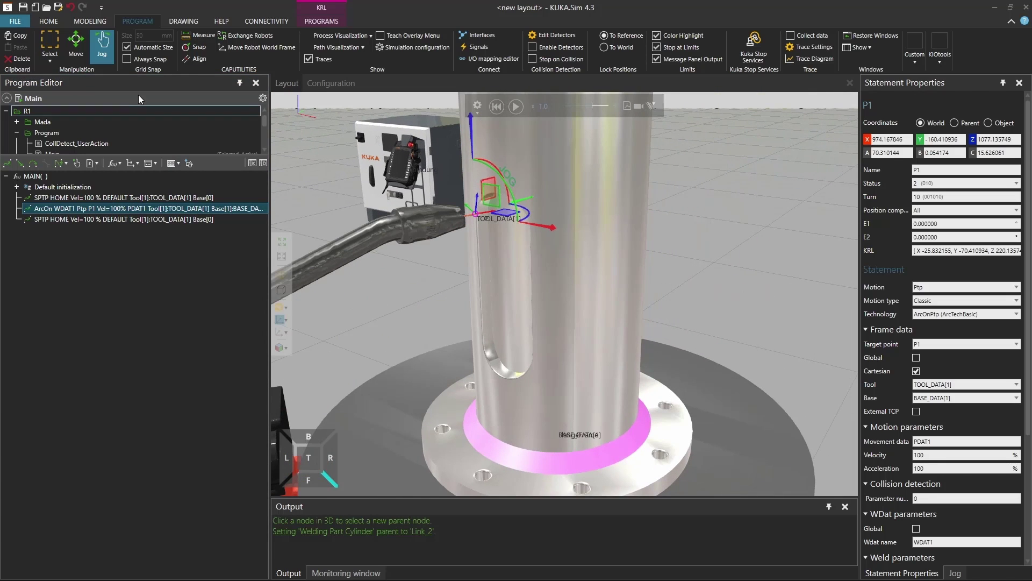
click(197, 47)
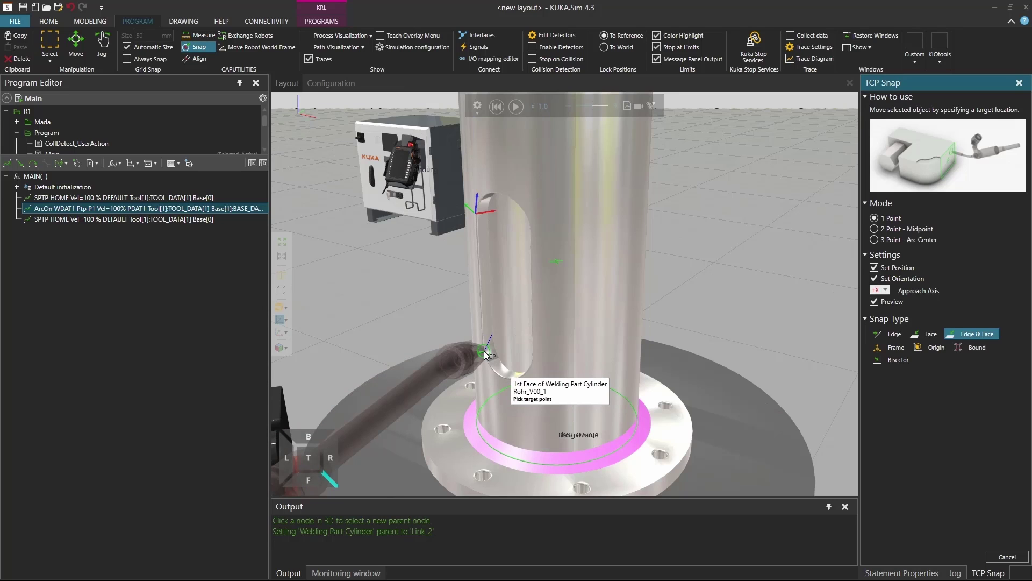
click(485, 354)
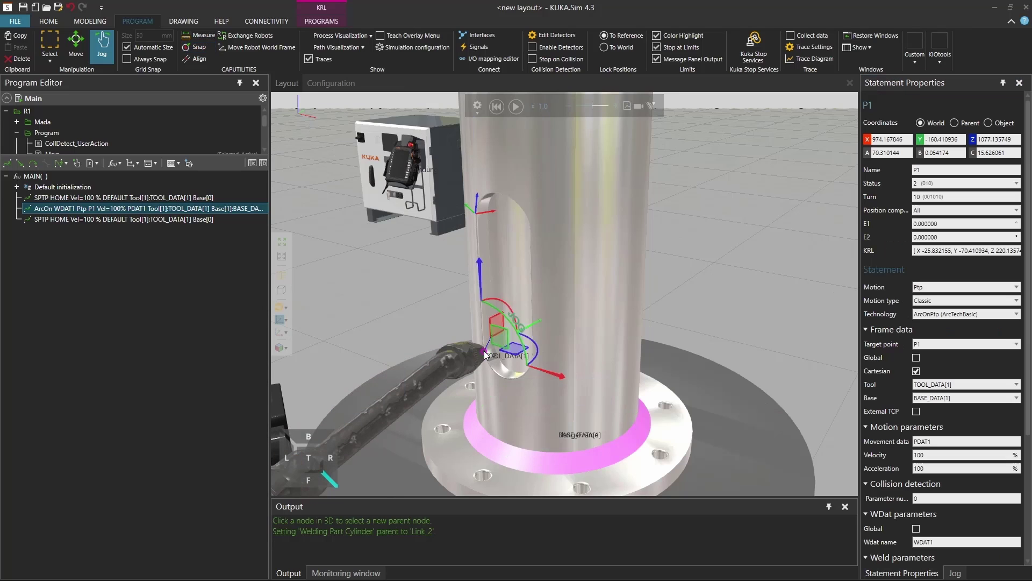
- Insert an ArcOff Lin motion after the ArcOn statement at the current torch position
click(174, 163)
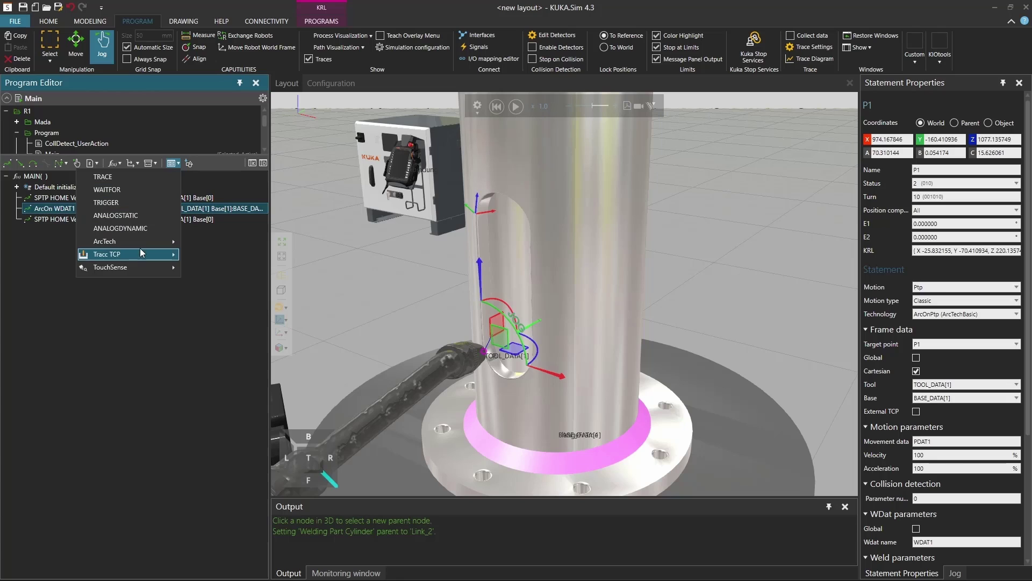
mouse_move(144, 241)
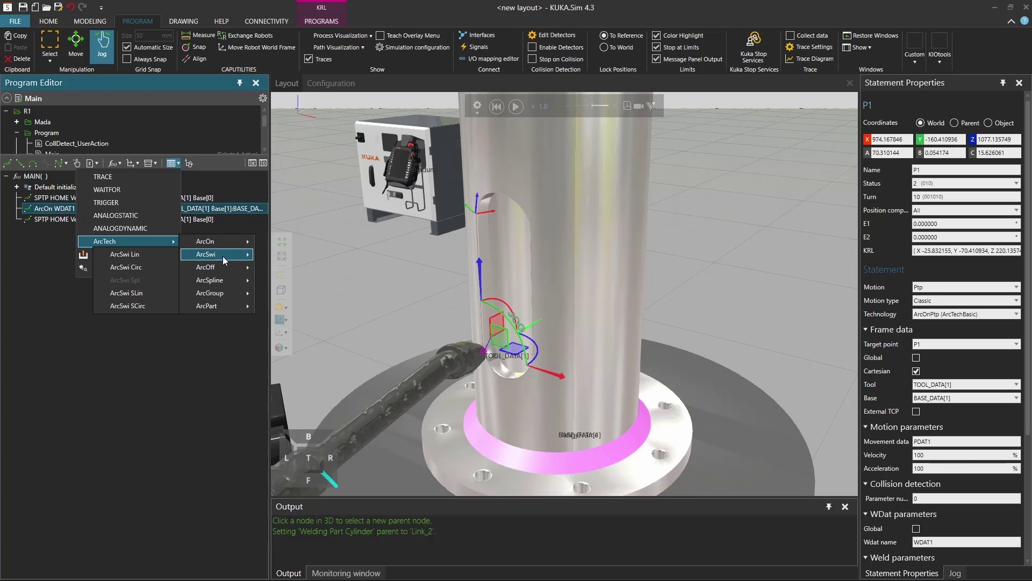
mouse_move(229, 267)
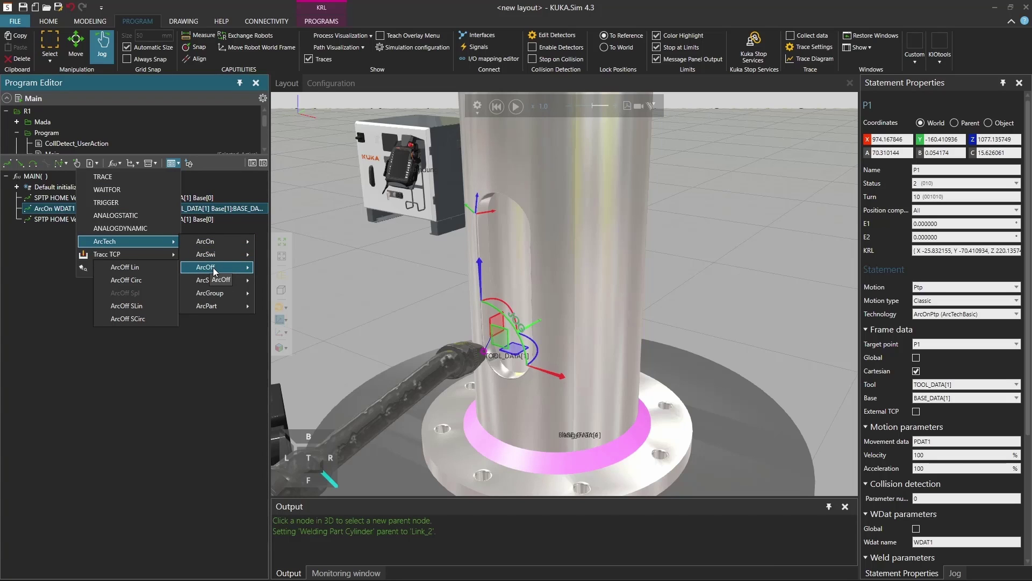
click(137, 265)
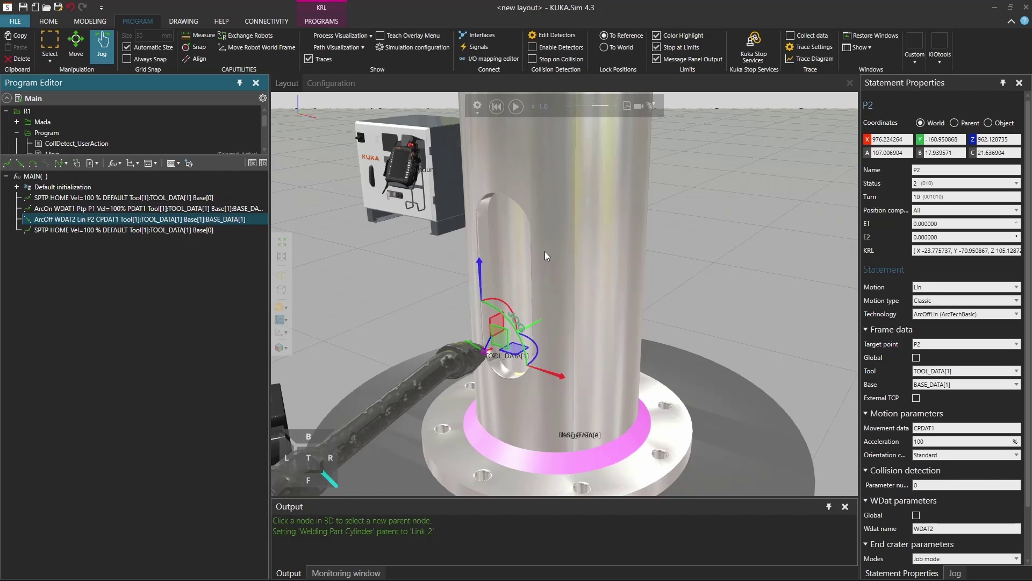
- Reset the simulation and run the program to check the weld motion along the slot
scroll(544, 251, down, 6)
click(499, 109)
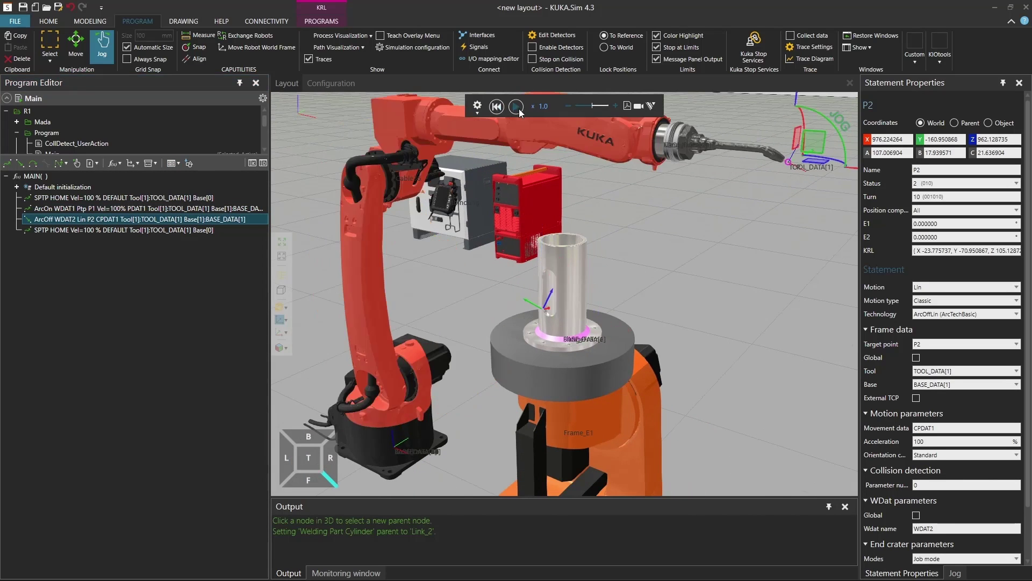
click(517, 108)
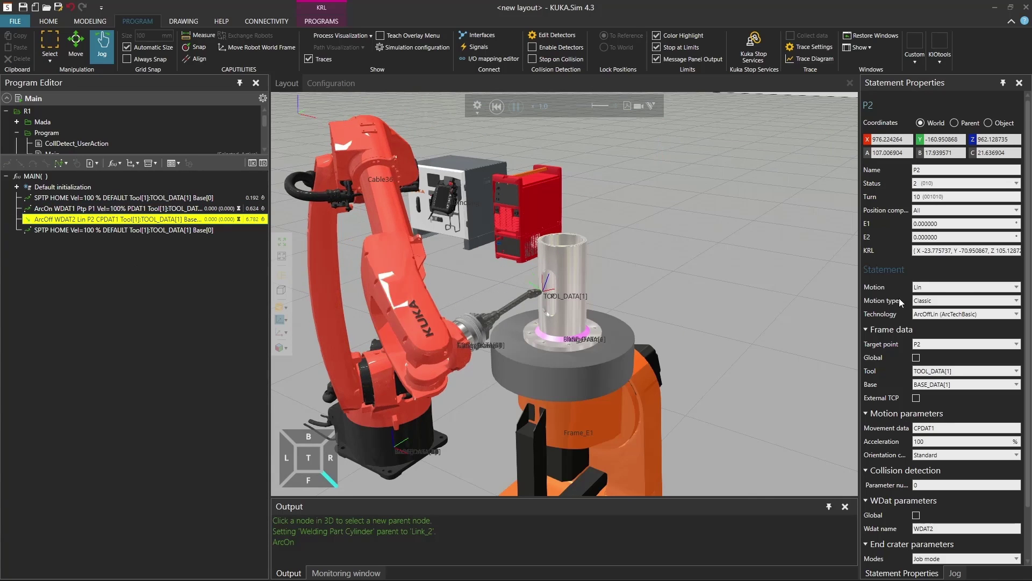
- Examine the ArcOff statement's end crater parameters and the traced weld seam along the cylinder's slot
scroll(882, 333, down, 2)
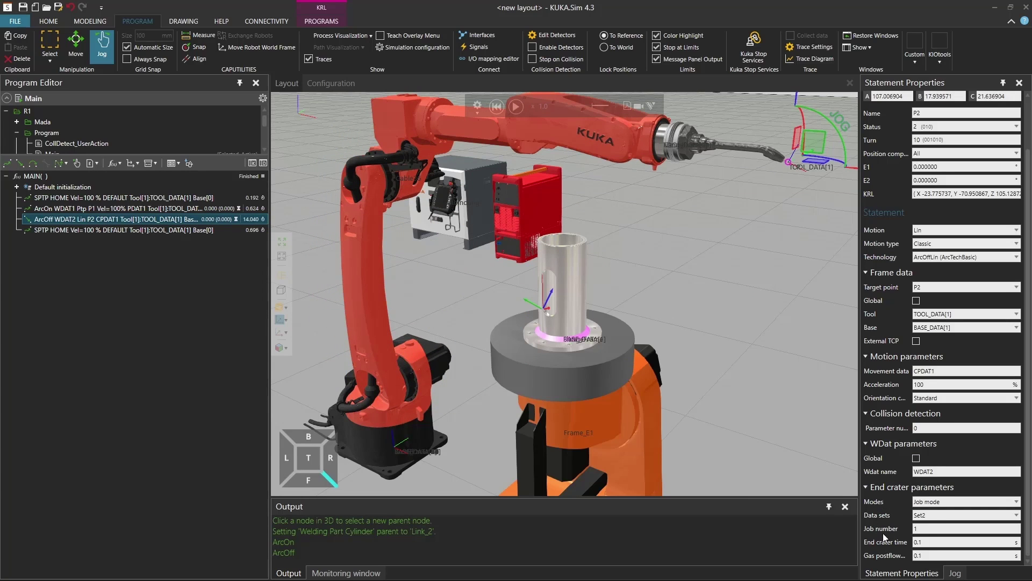
scroll(892, 484, up, 2)
scroll(901, 440, down, 2)
scroll(558, 306, up, 6)
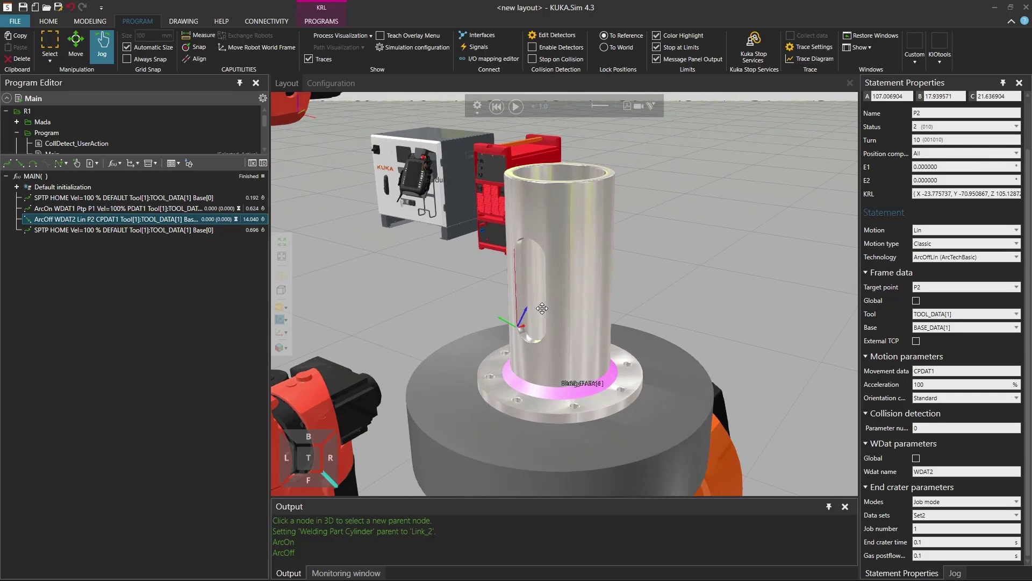
scroll(668, 278, up, 2)
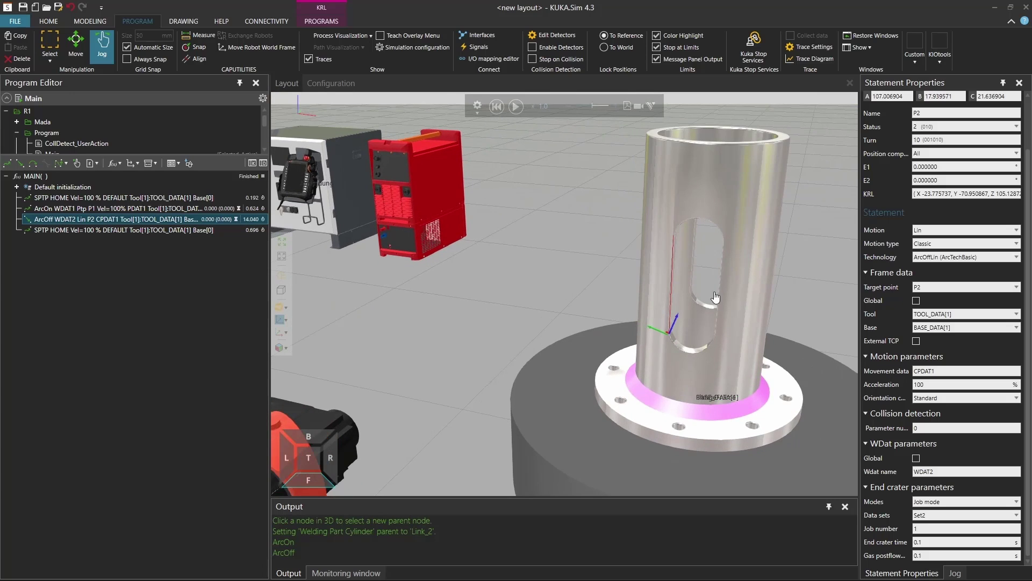
scroll(715, 297, up, 1)
middle_drag(715, 298, 540, 250)
scroll(540, 250, up, 1)
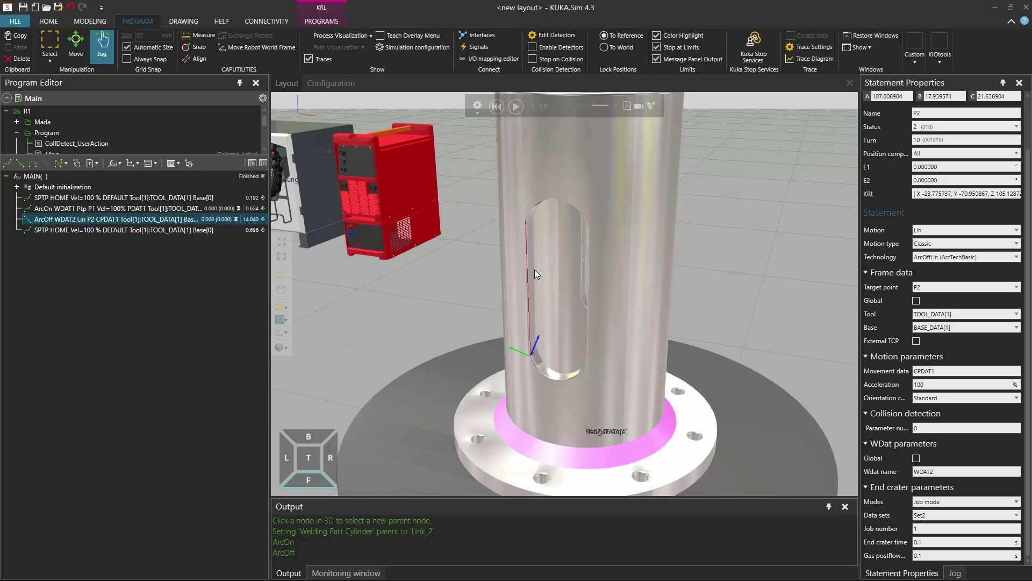
- Change the technology of the SPTP motion to P3 to ArcOnSptp (ArcTechBasic) so it becomes an ArcOn statement
scroll(617, 356, down, 4)
right_drag(617, 356, 519, 320)
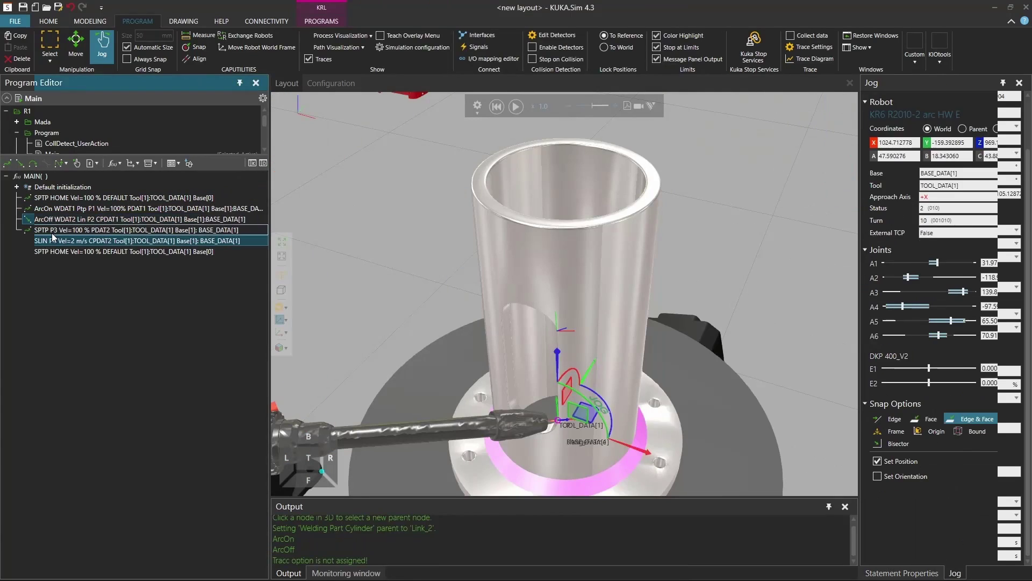
click(70, 230)
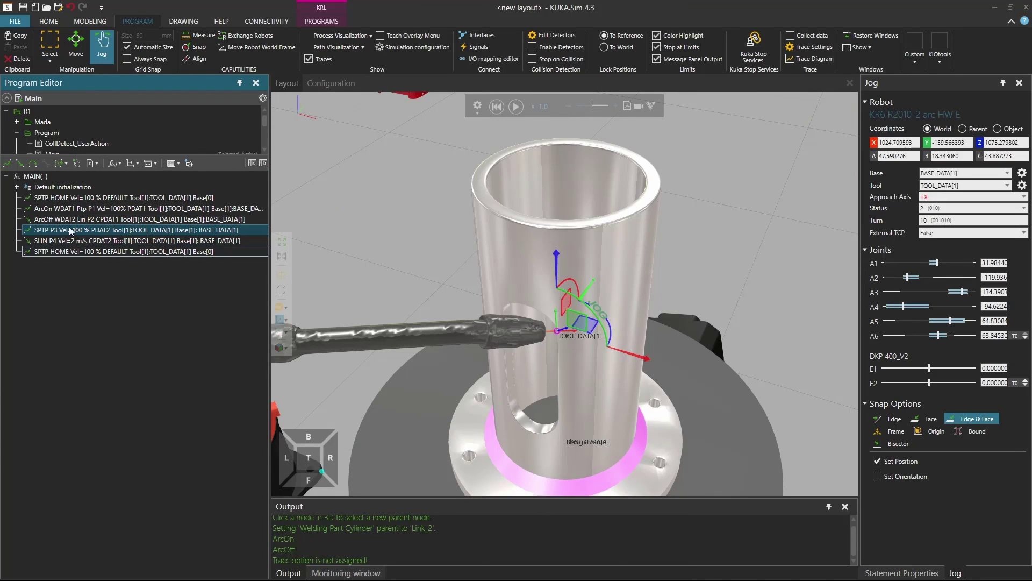
click(924, 575)
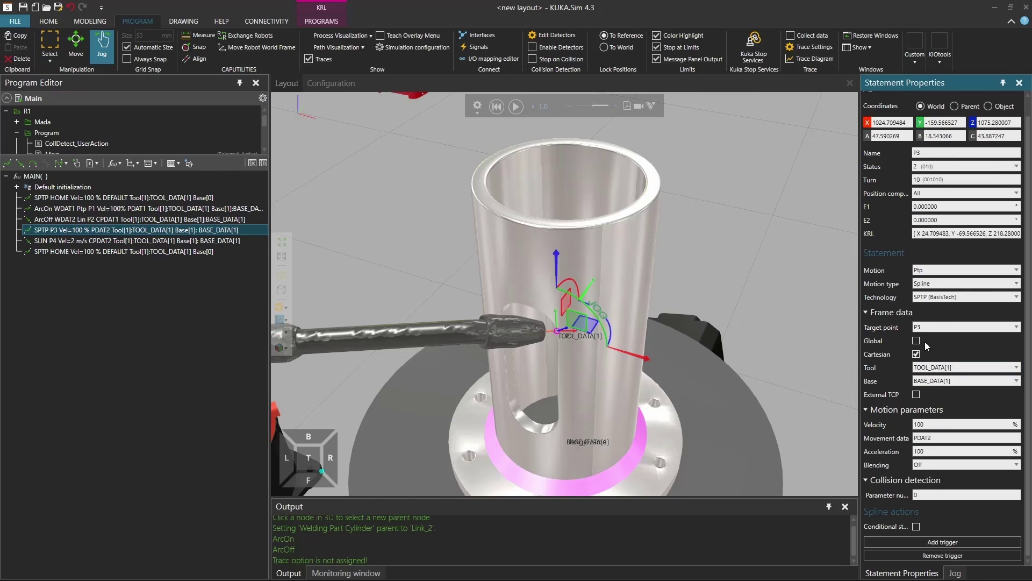
click(973, 297)
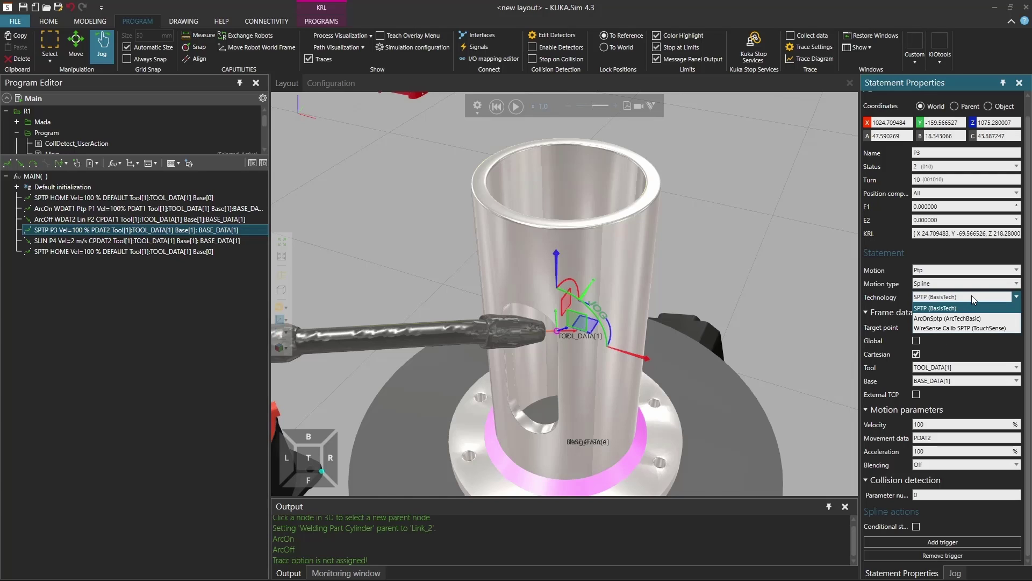
click(949, 319)
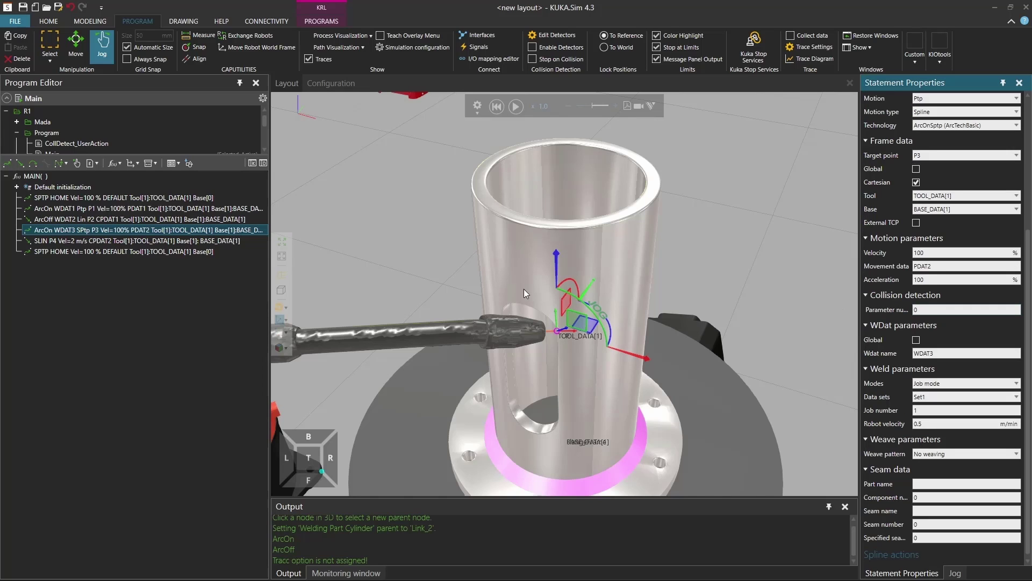
- Change the technology of the SLIN motion to P4 to ArcOffSlin (ArcTechBasic) so it ends the second seam
click(183, 241)
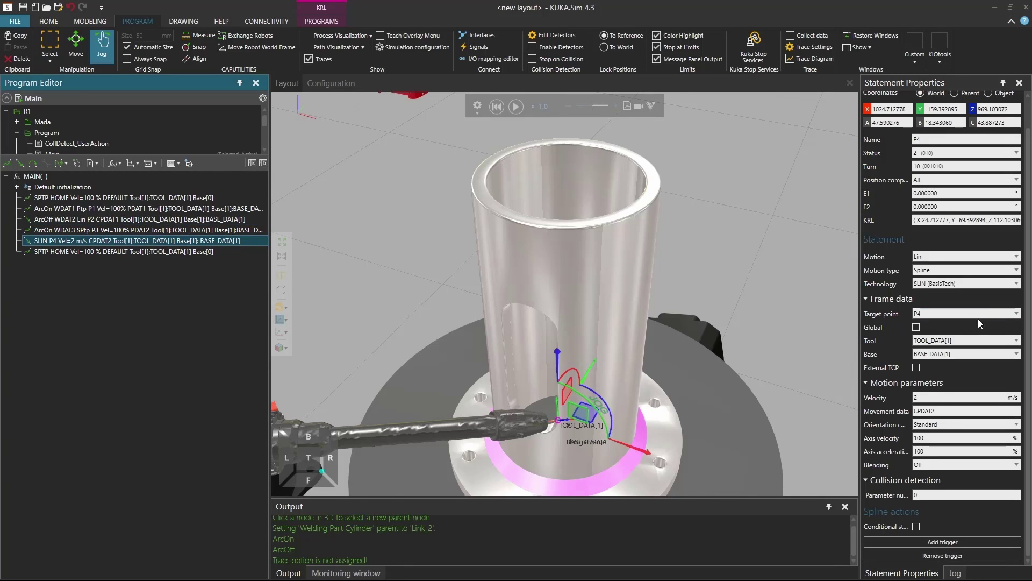
click(965, 283)
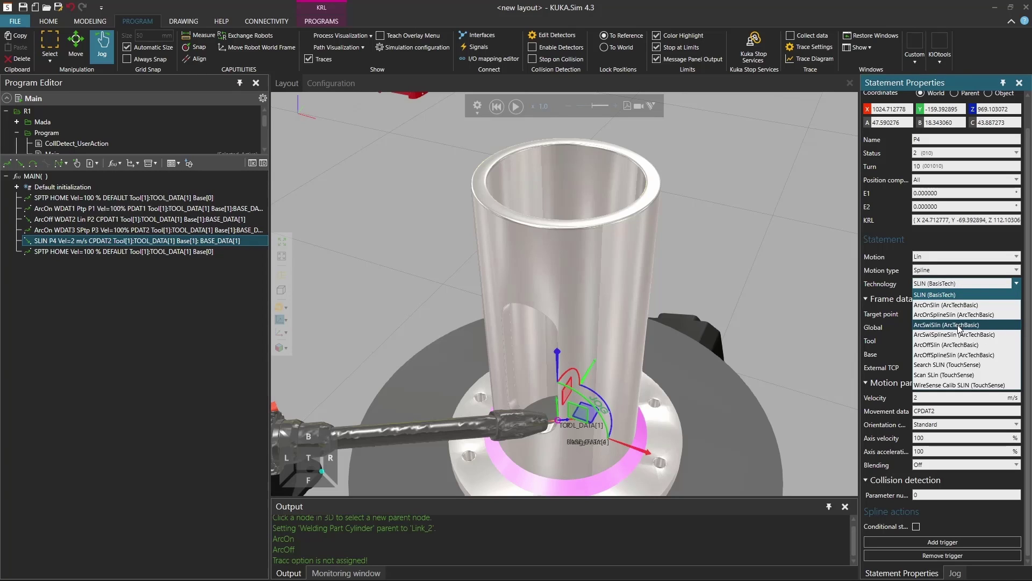
click(959, 347)
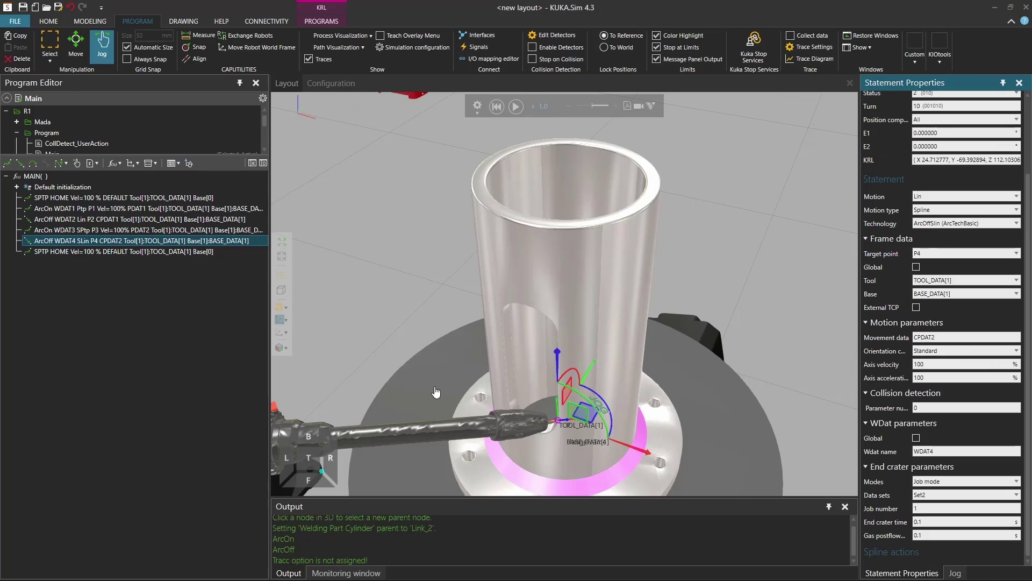
- Reset the simulation and run the program with the converted spline weld statements for P3 and P4
click(496, 106)
click(515, 106)
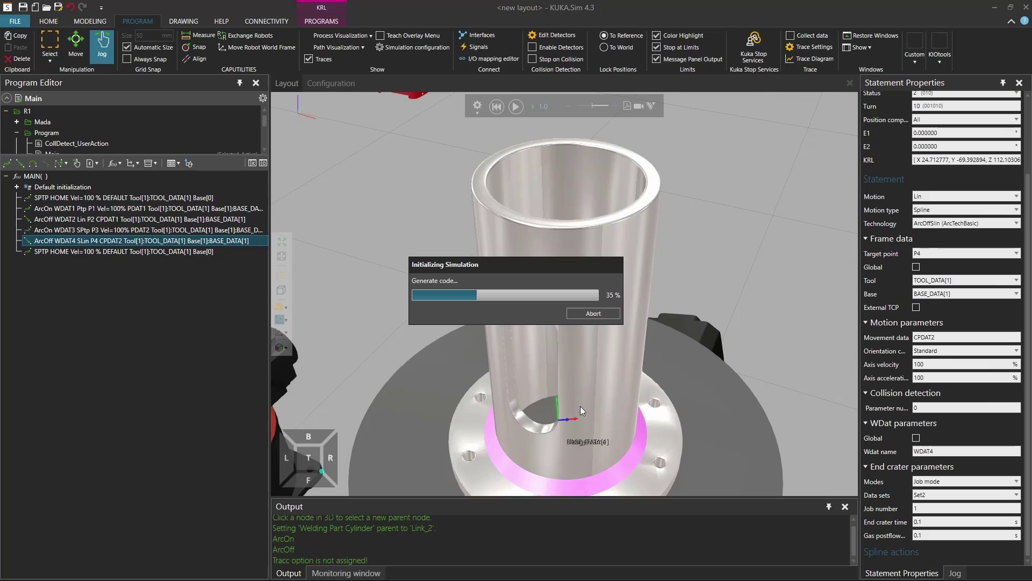